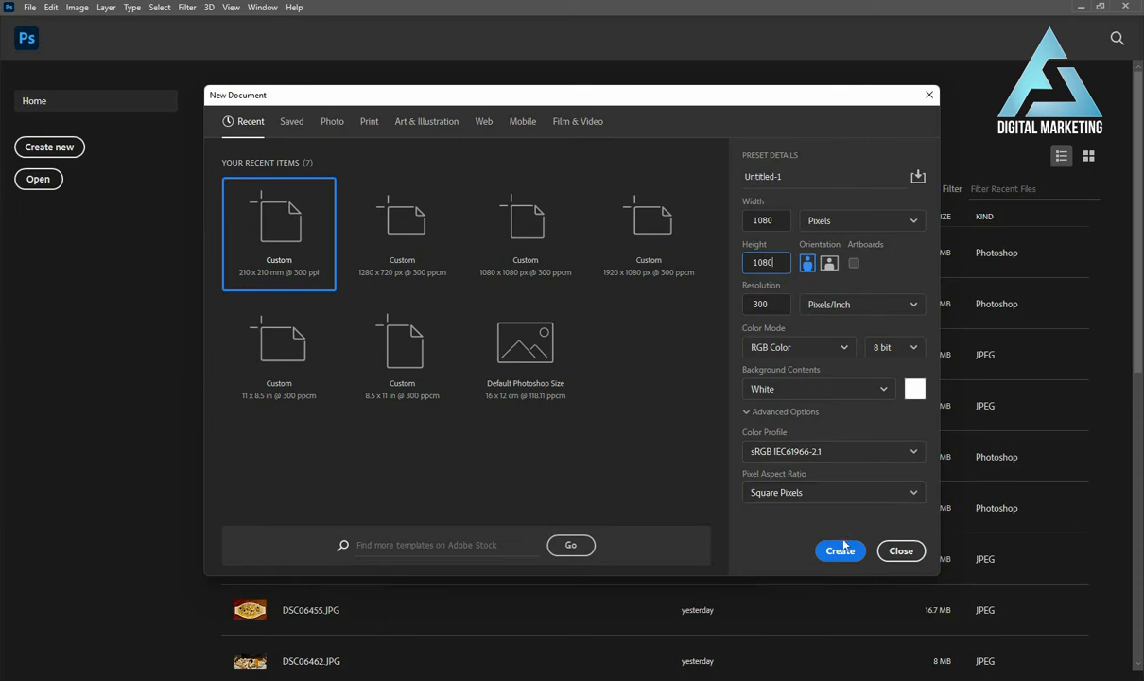
- Create a 1080 × 1080 px RGB document at 300 pixels/inch and open the photo burgess-milner-OYYE4g-I5ZQ-unsplash from Videos
left_click(839, 551)
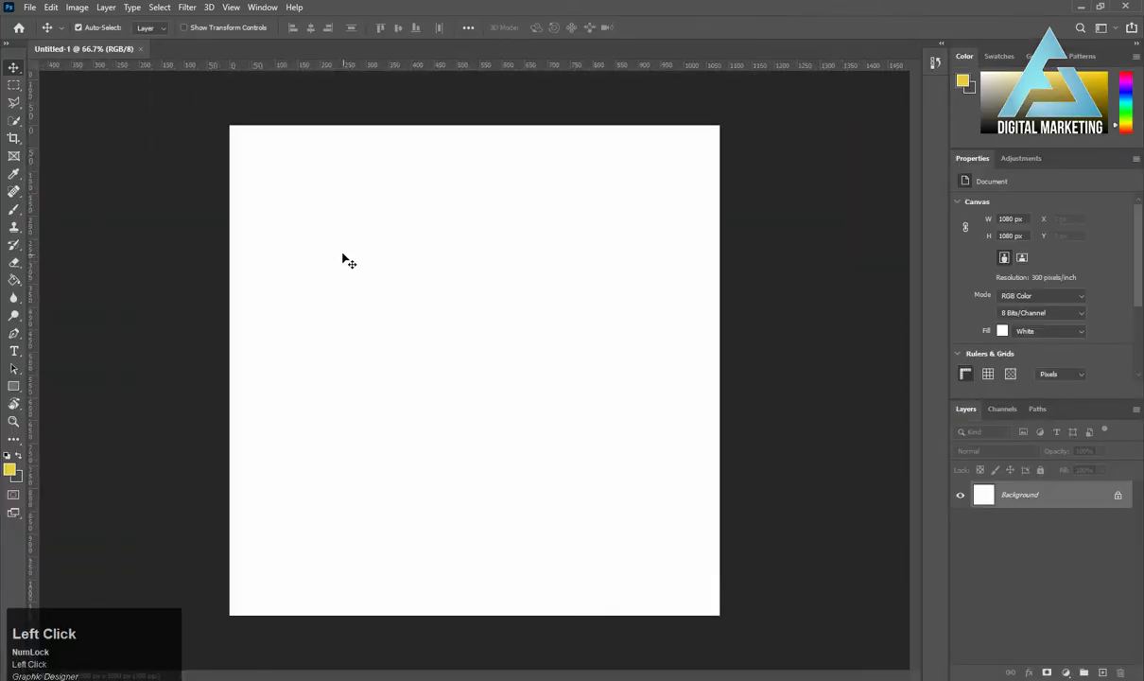
key("ctrl+o")
left_click(307, 130)
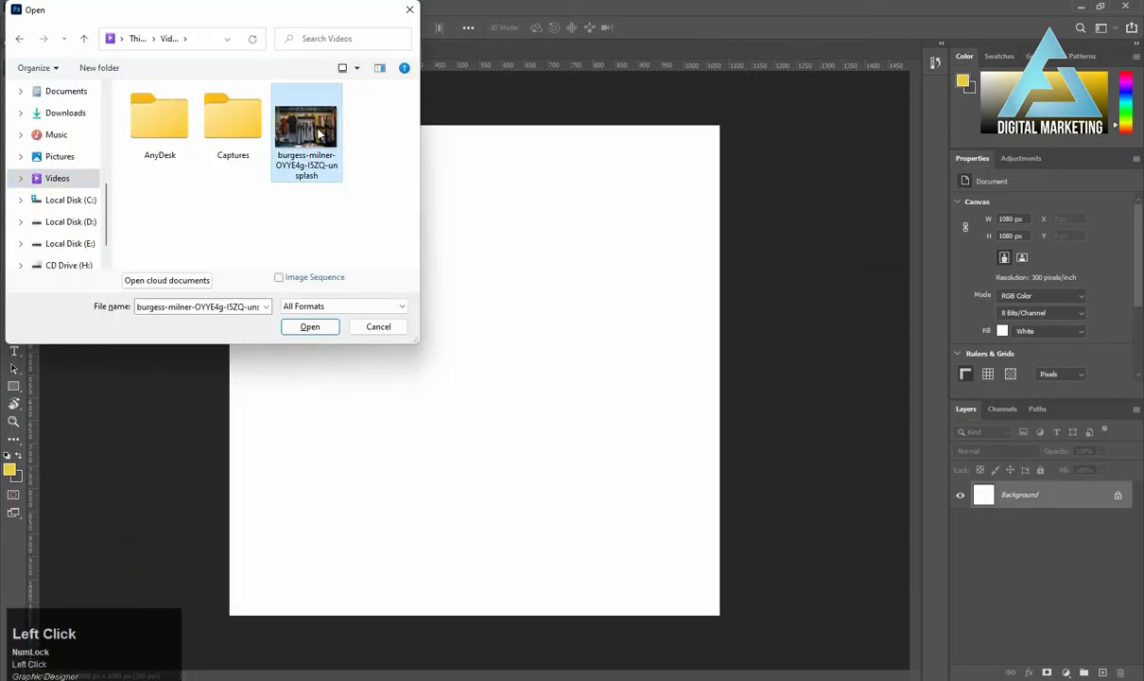
left_click(308, 326)
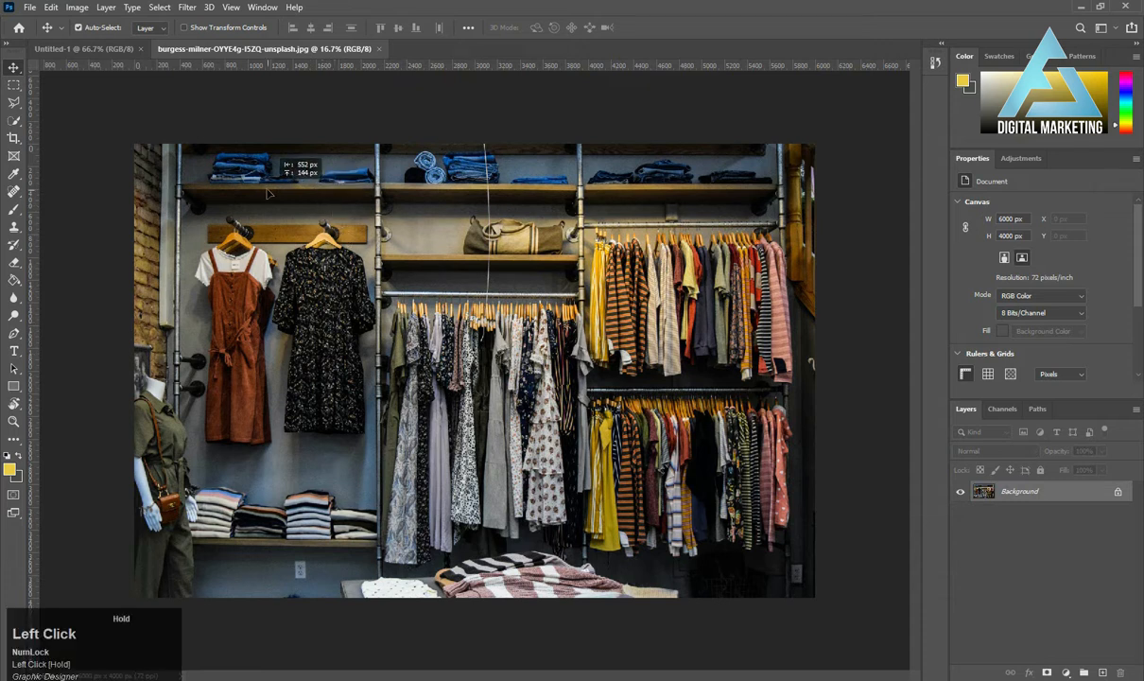
- Copy the clothing store photo into Untitled-1 and scale it down to about 1676 × 1118 px so it covers the canvas
left_click(91, 50)
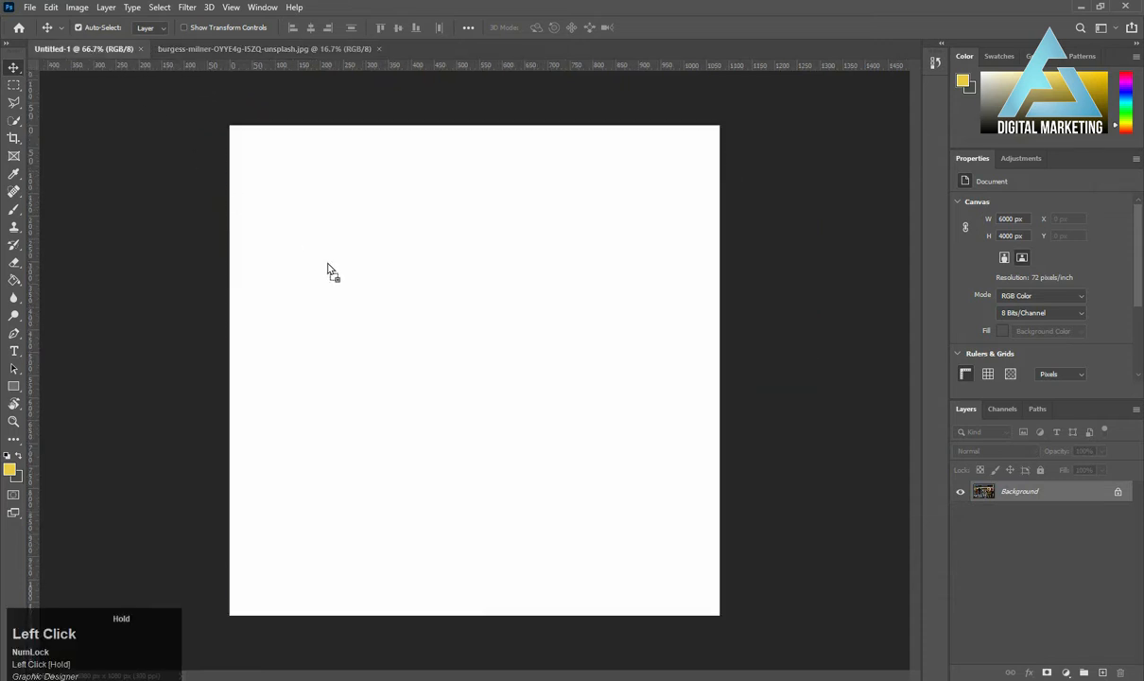
left_click_drag(328, 269, 436, 362)
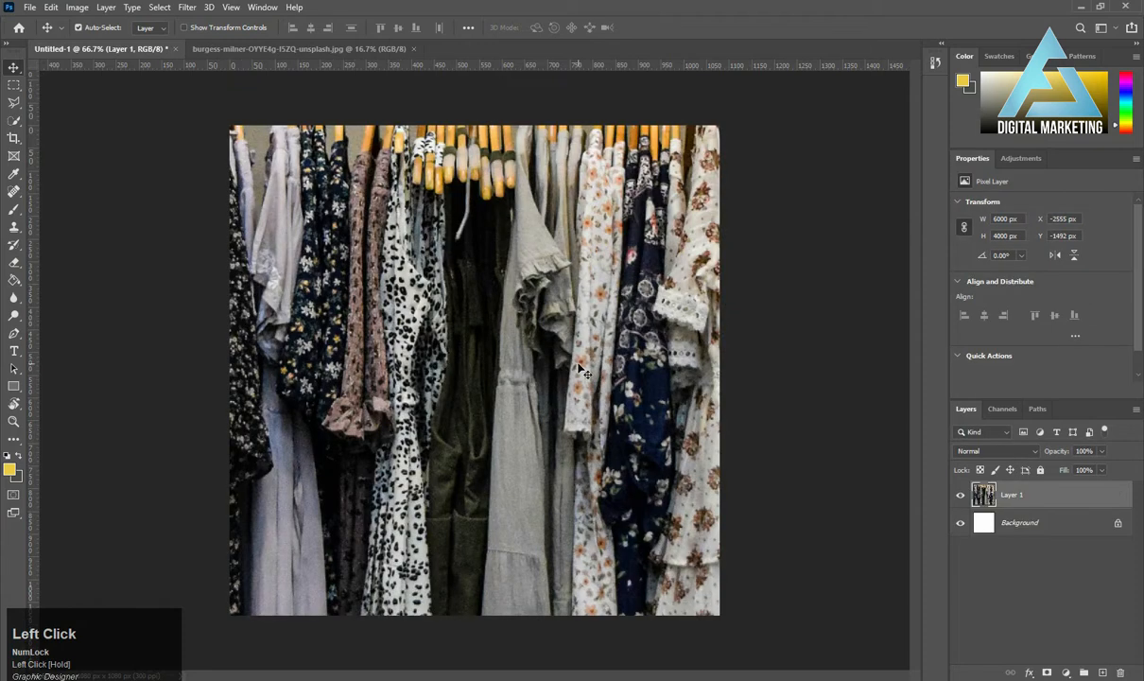
key("ctrl+t")
key("ctrl+minus")
key("ctrl+minus")
key("ctrl+minus")
key("ctrl+minus")
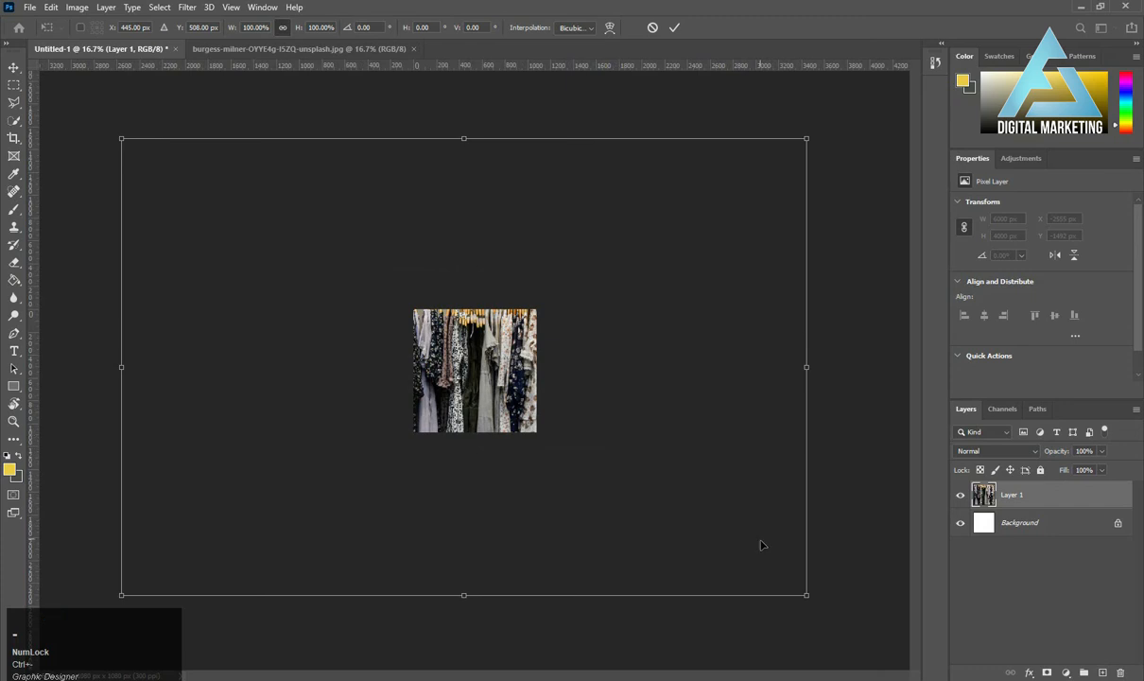
left_click_drag(808, 596, 560, 503)
key("ctrl+equal")
key("ctrl+equal")
key("ctrl+equal")
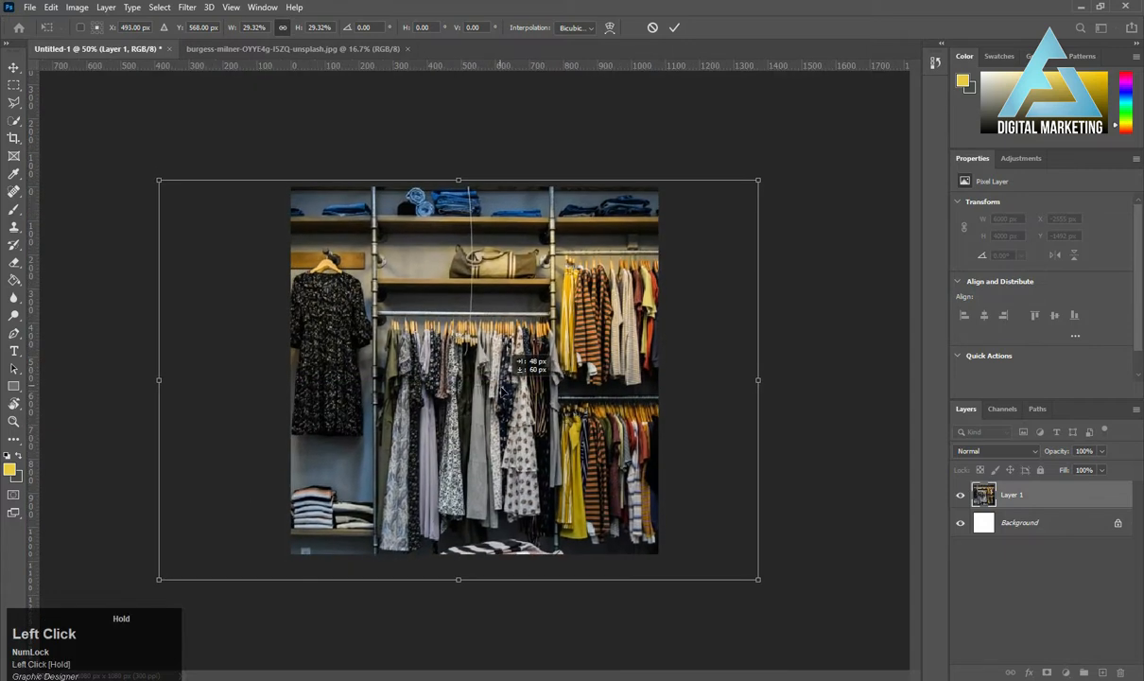
left_click_drag(752, 574, 737, 551)
scroll(736, 553, "up", 1)
double_click(736, 553)
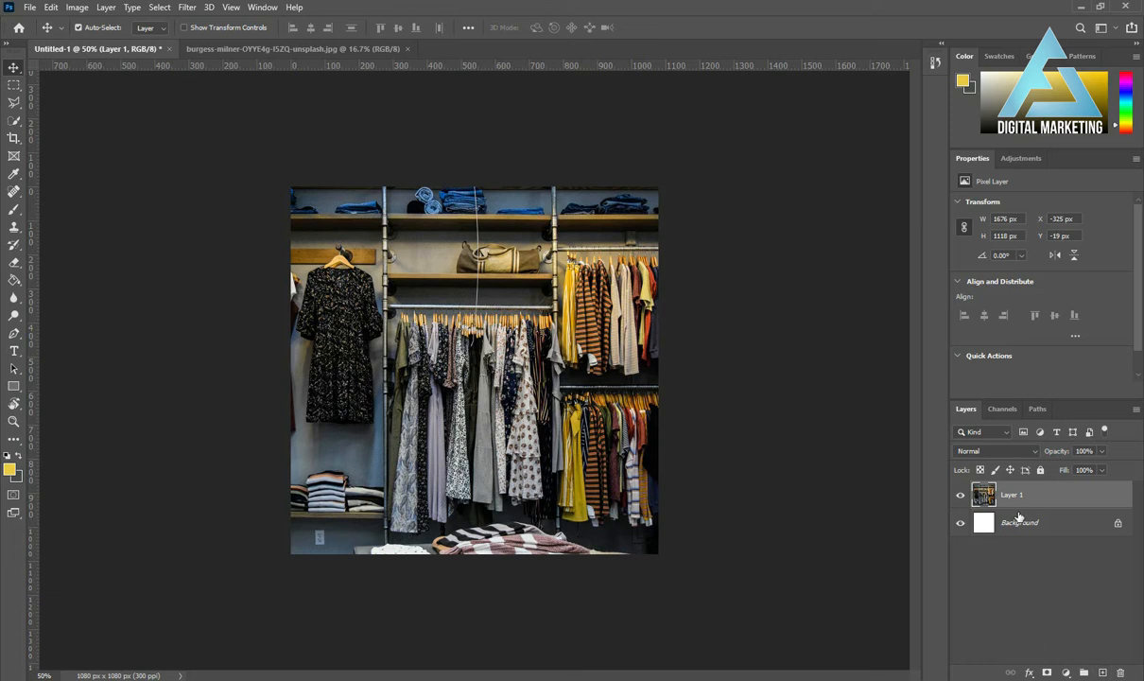
- Draw a rectangle shape about 1050 × 1050 px just inside the canvas edges
left_click(13, 387)
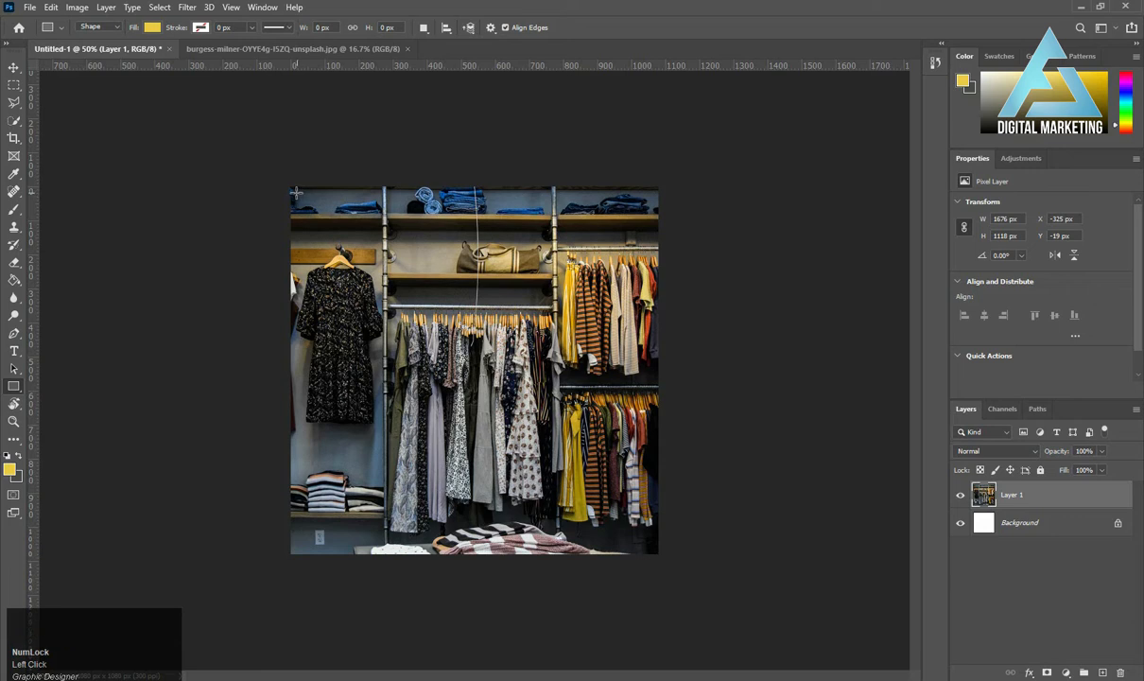
left_click_drag(297, 194, 653, 550)
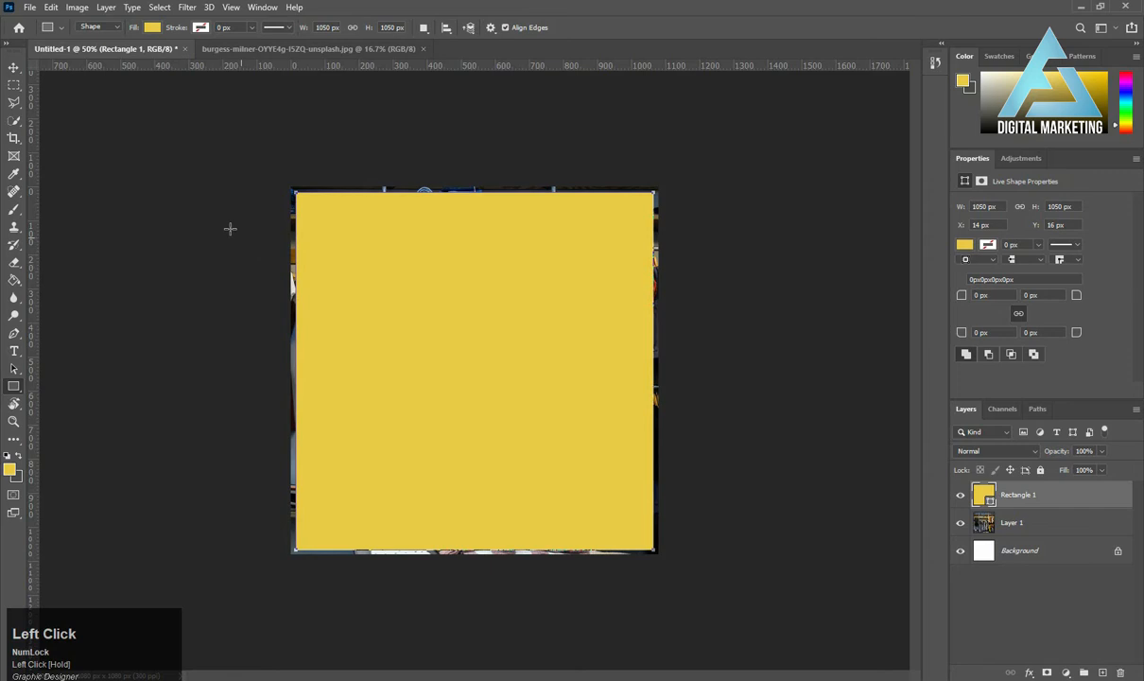
left_click(14, 67)
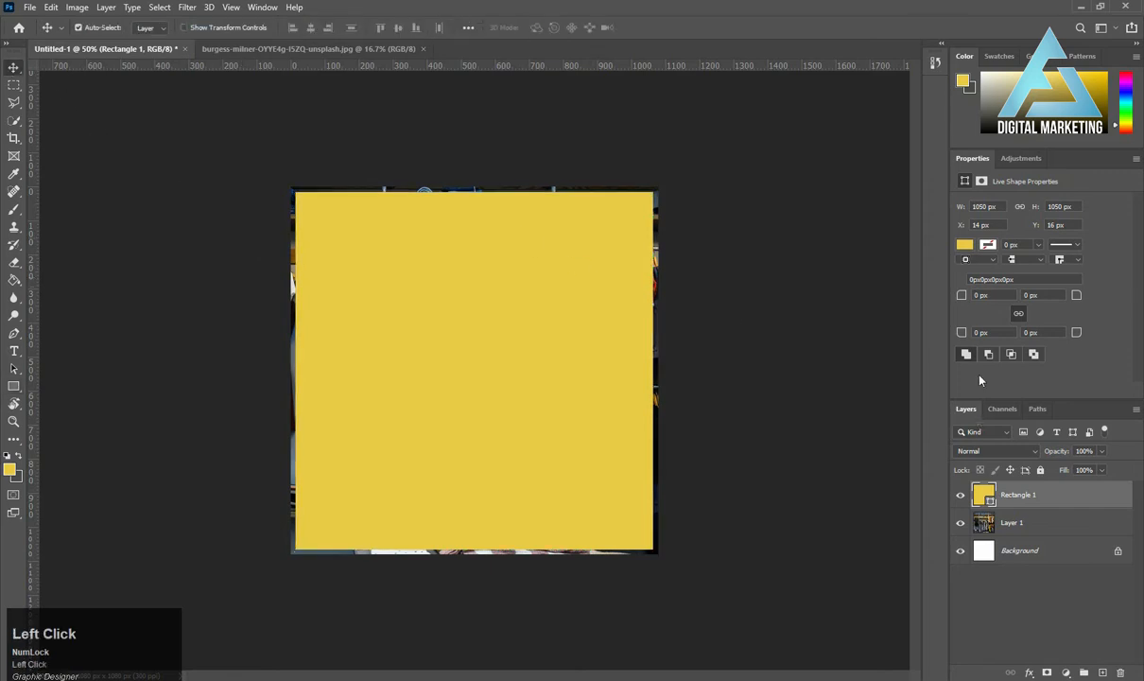
- Remove the large rectangle's fill and give it a thin white stroke as a frame
left_click(968, 245)
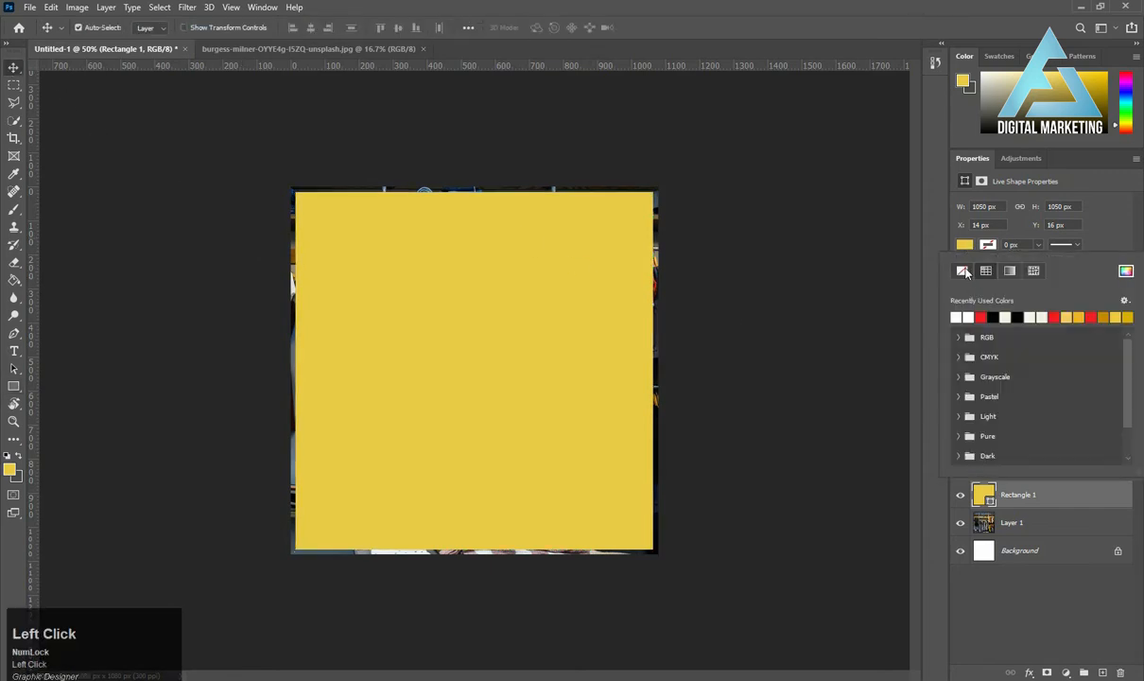
left_click(963, 271)
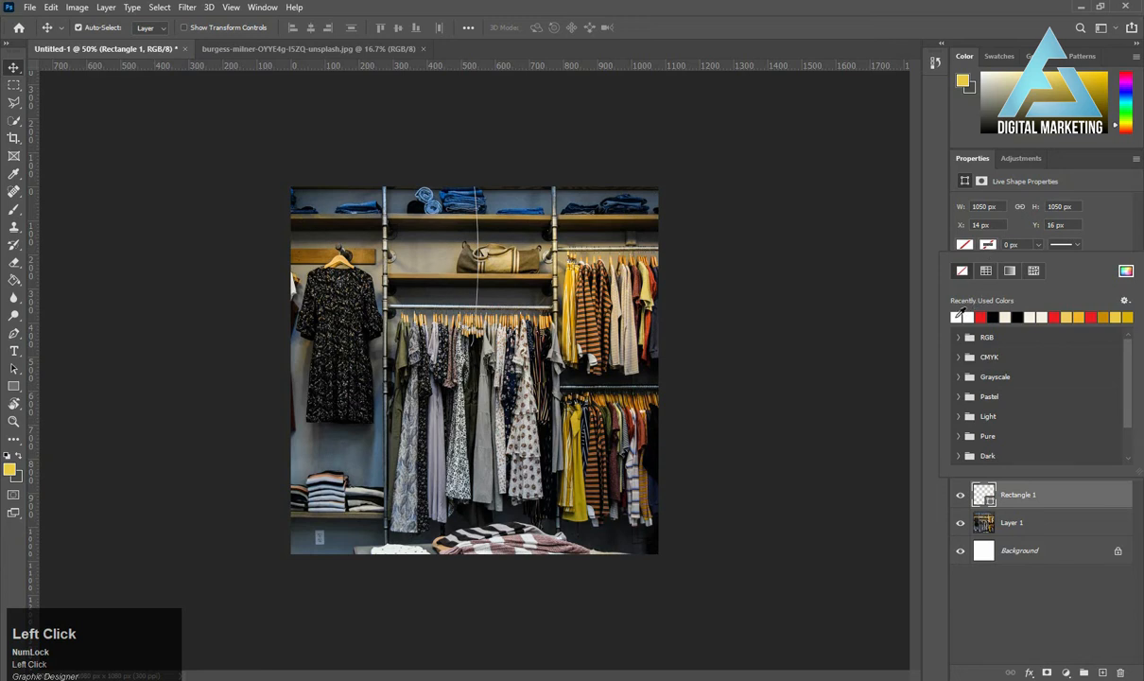
left_click(968, 245)
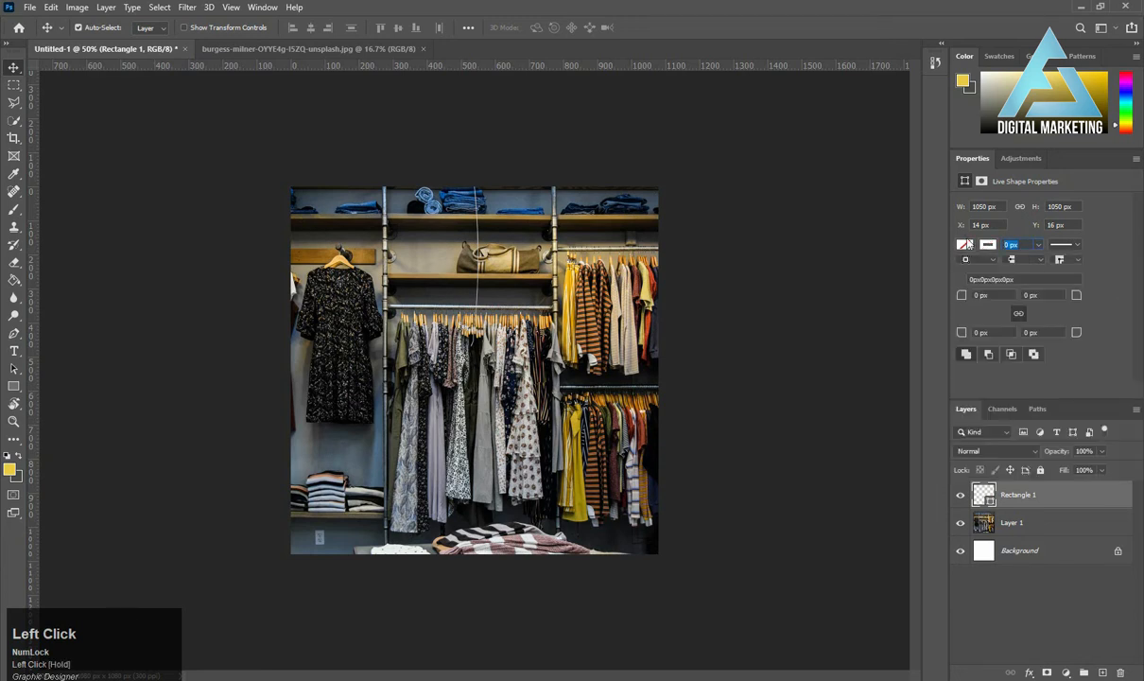
left_click(733, 313)
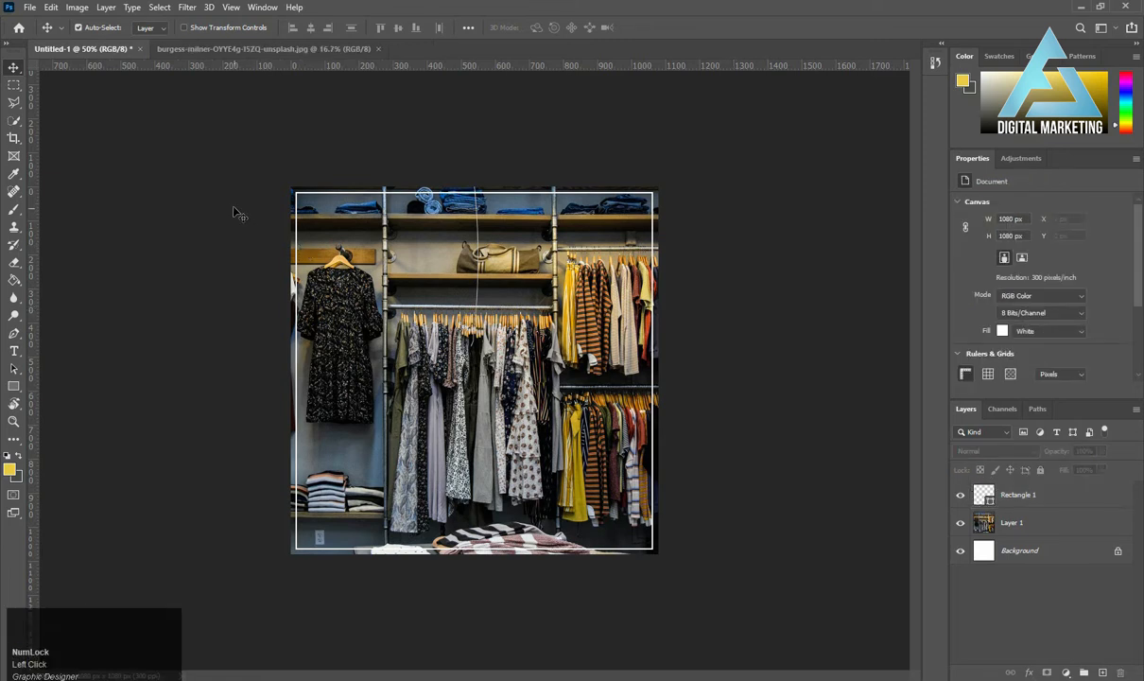
- Draw a rectangle about 248 × 430 px directly above the photo layer, extending past the canvas's upper edge near the right corner
left_click(13, 385)
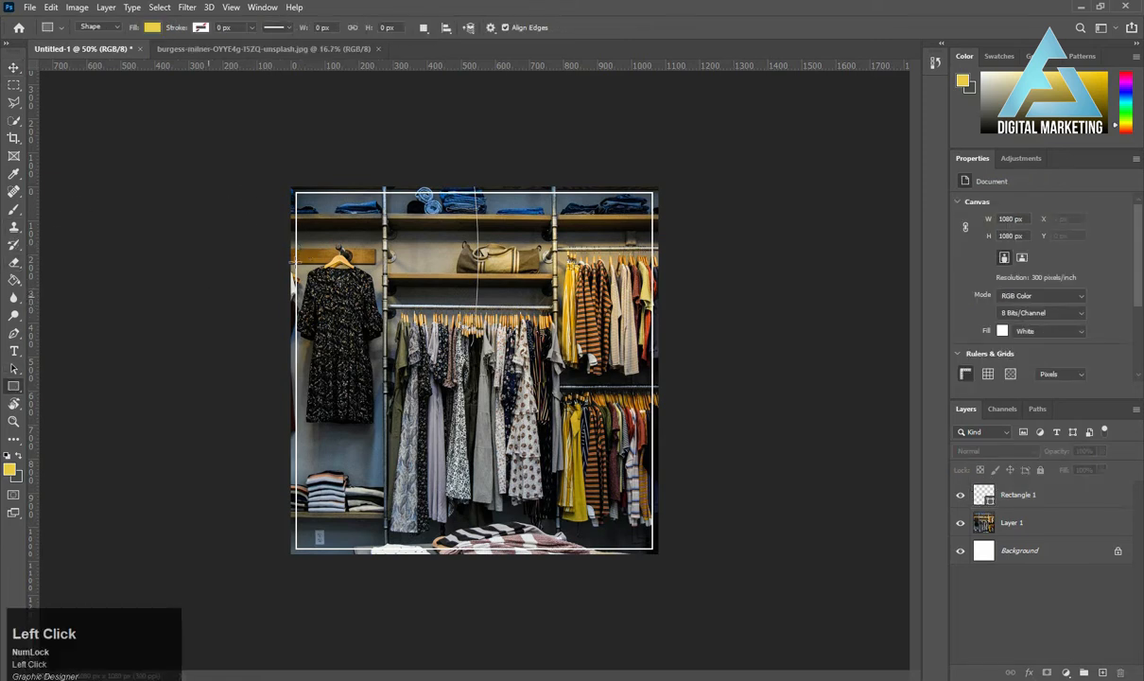
left_click(1027, 513)
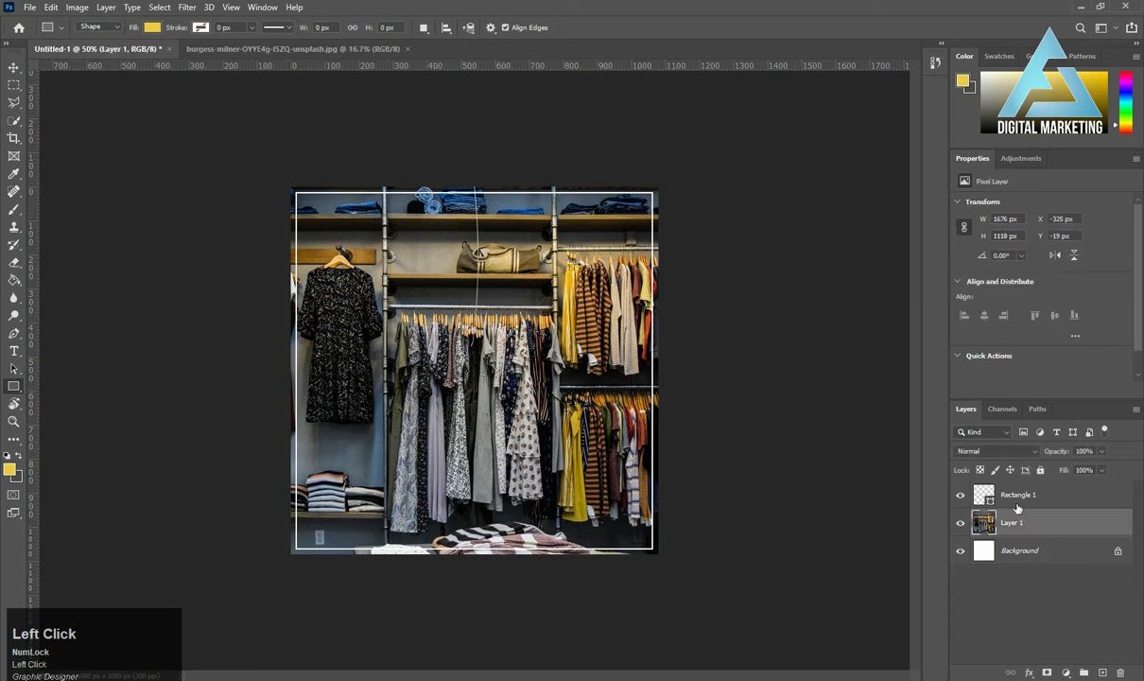
left_click_drag(559, 152, 644, 299)
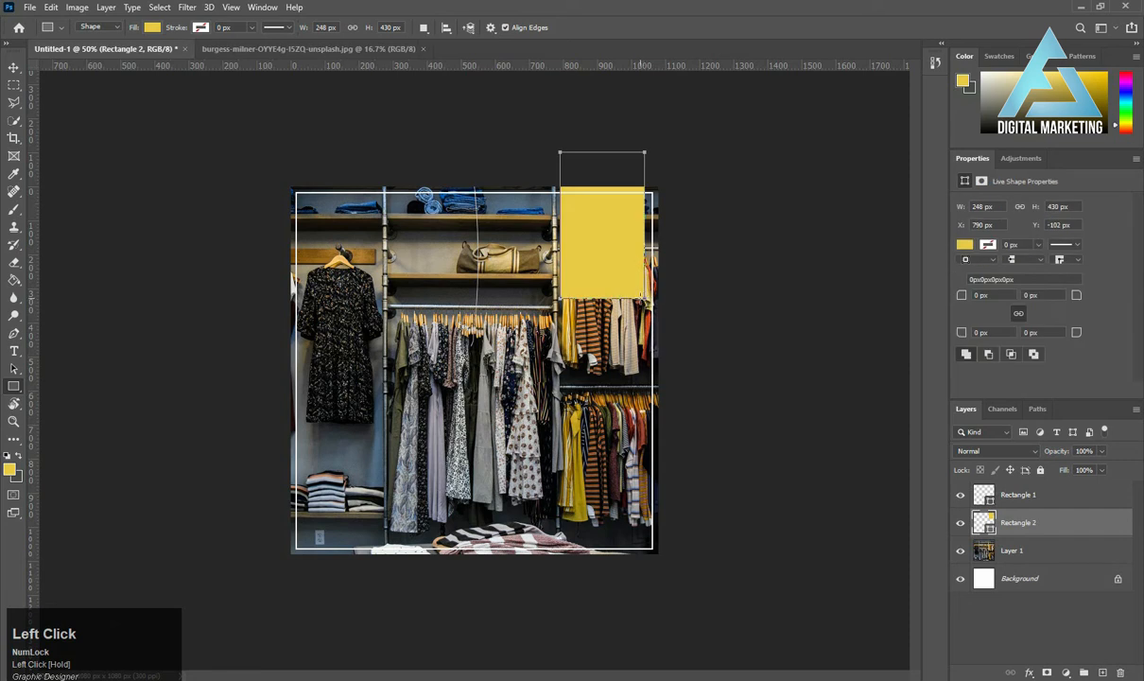
left_click(12, 68)
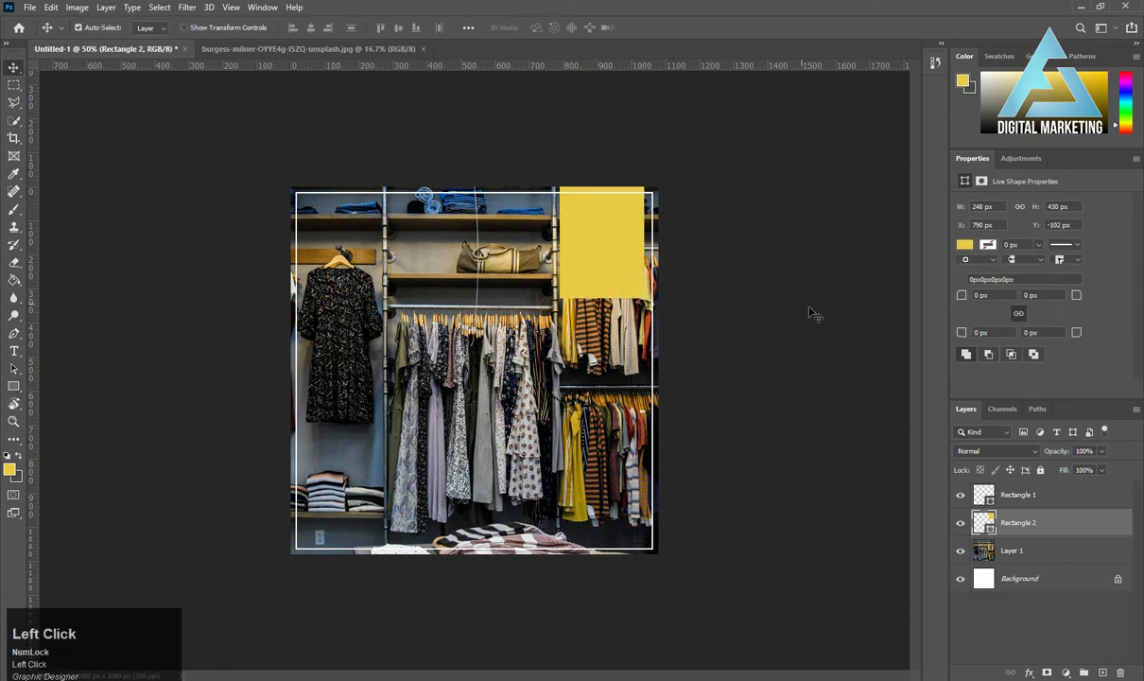
- Fill the new upright rectangle with black
left_click(966, 245)
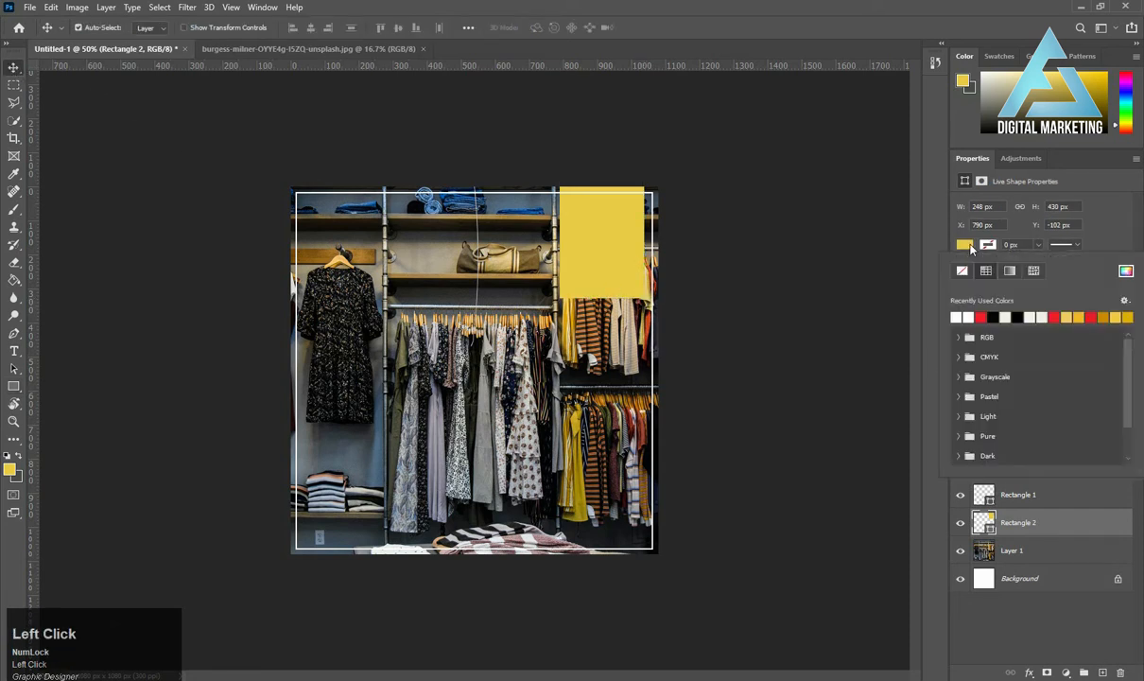
left_click(993, 318)
left_click(815, 269)
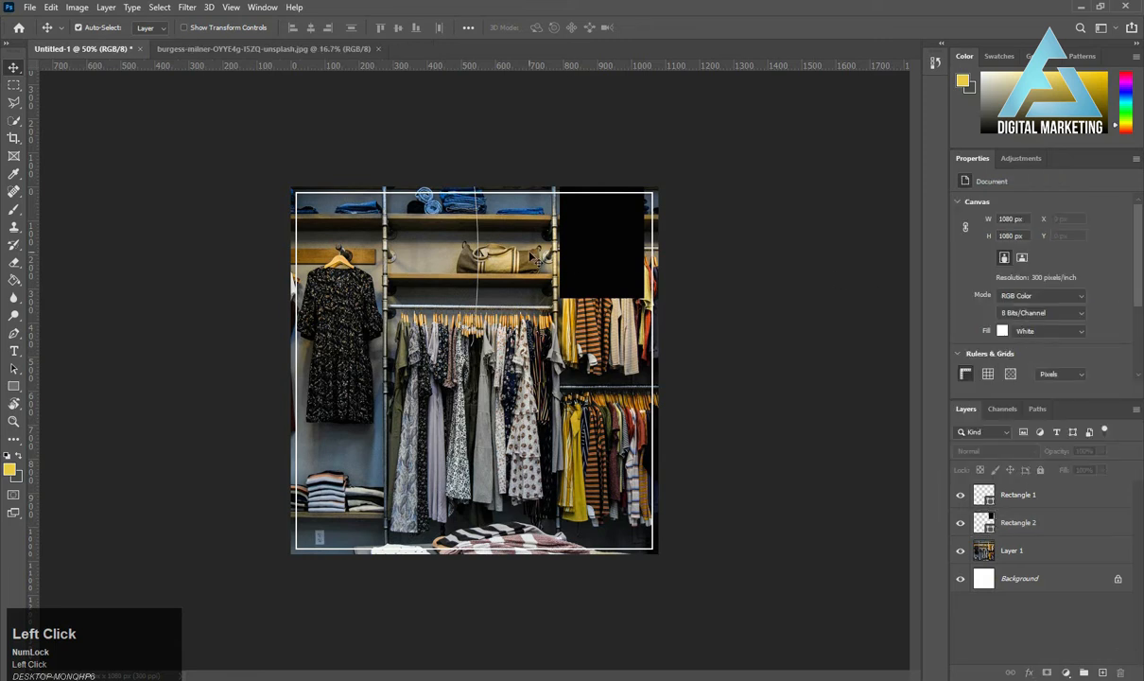
- Add a white text layer reading "Special Offer" on two lines over the photo
key("t")
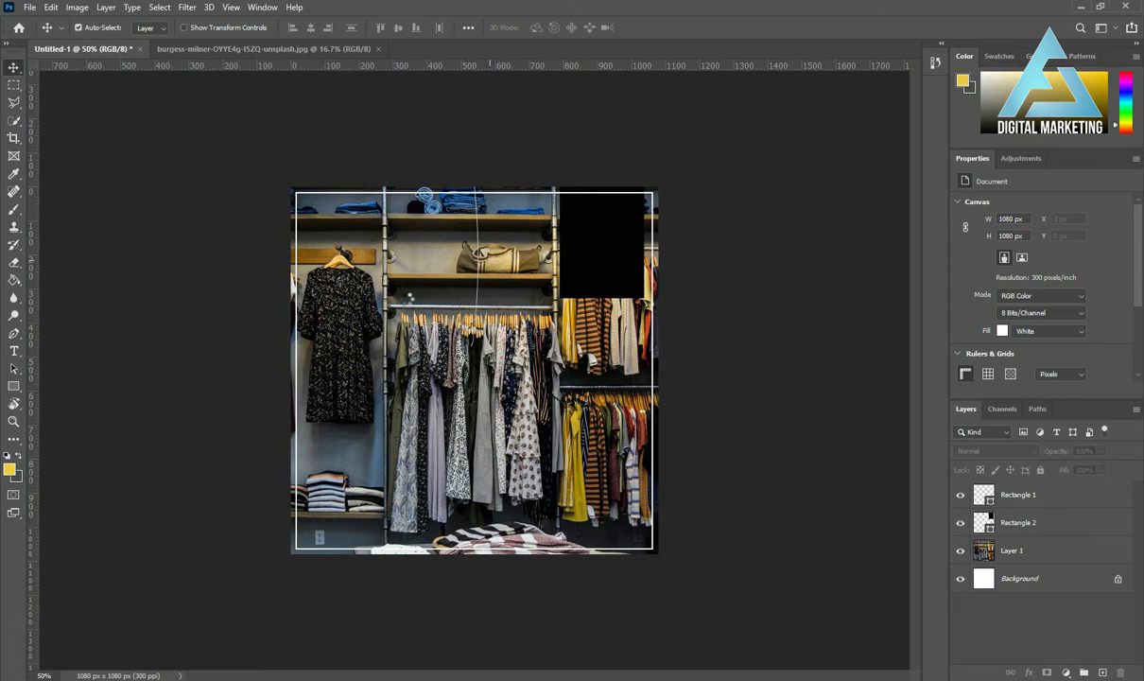
left_click(408, 298)
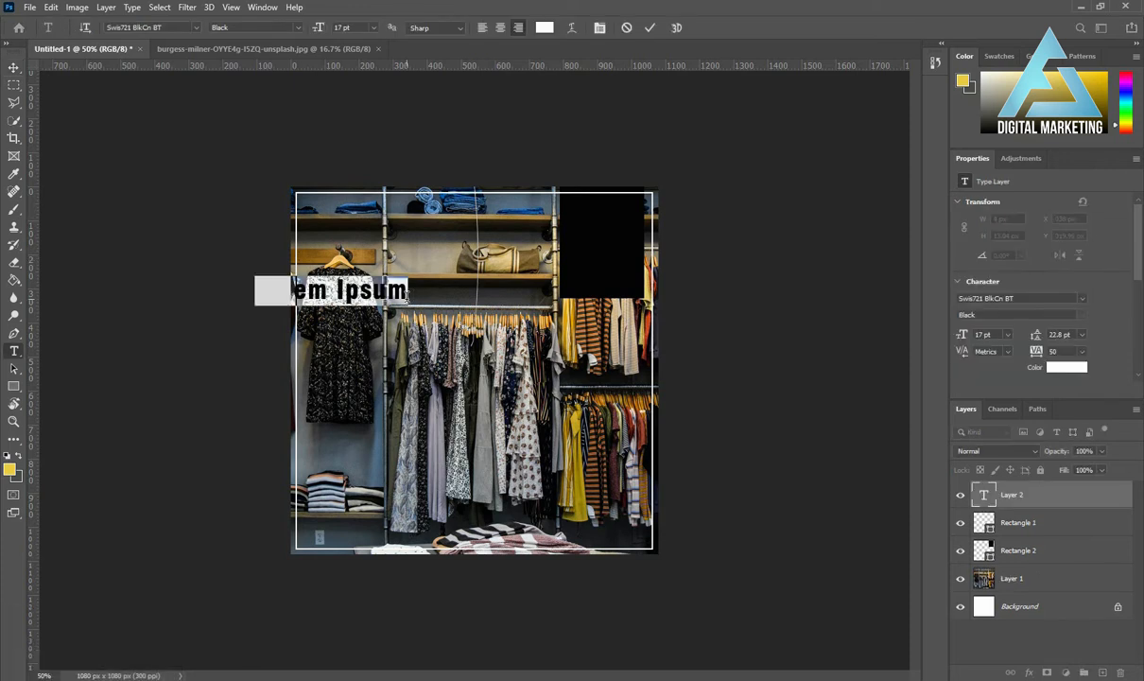
left_click(408, 298, "shift")
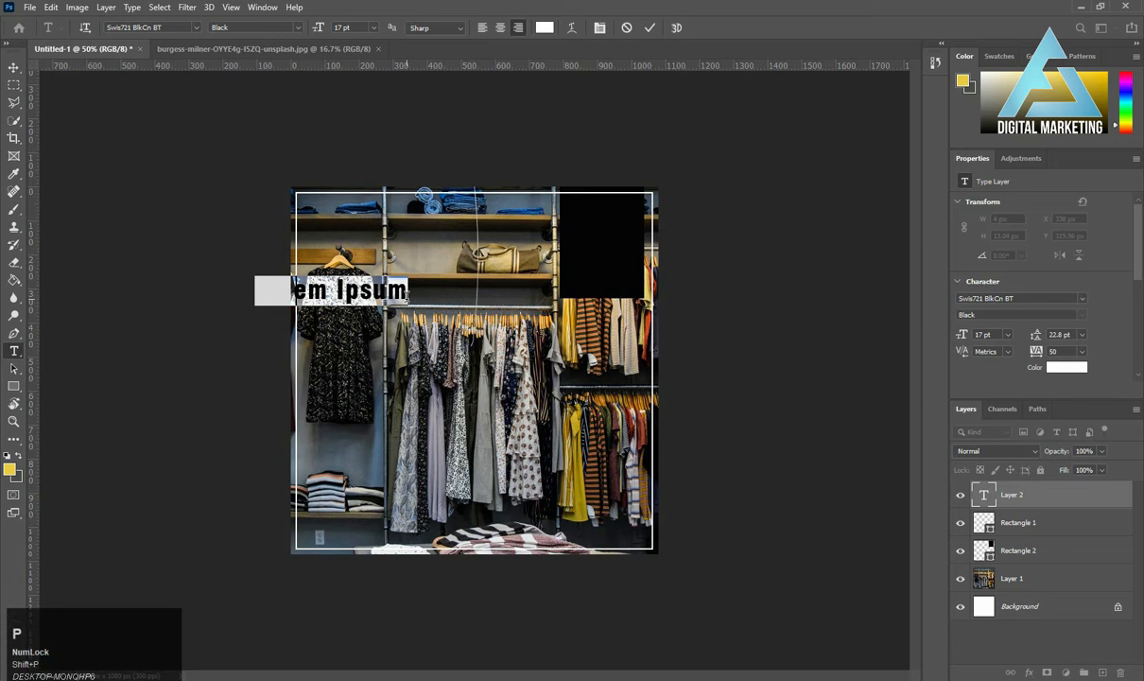
key("Escape")
type("Special")
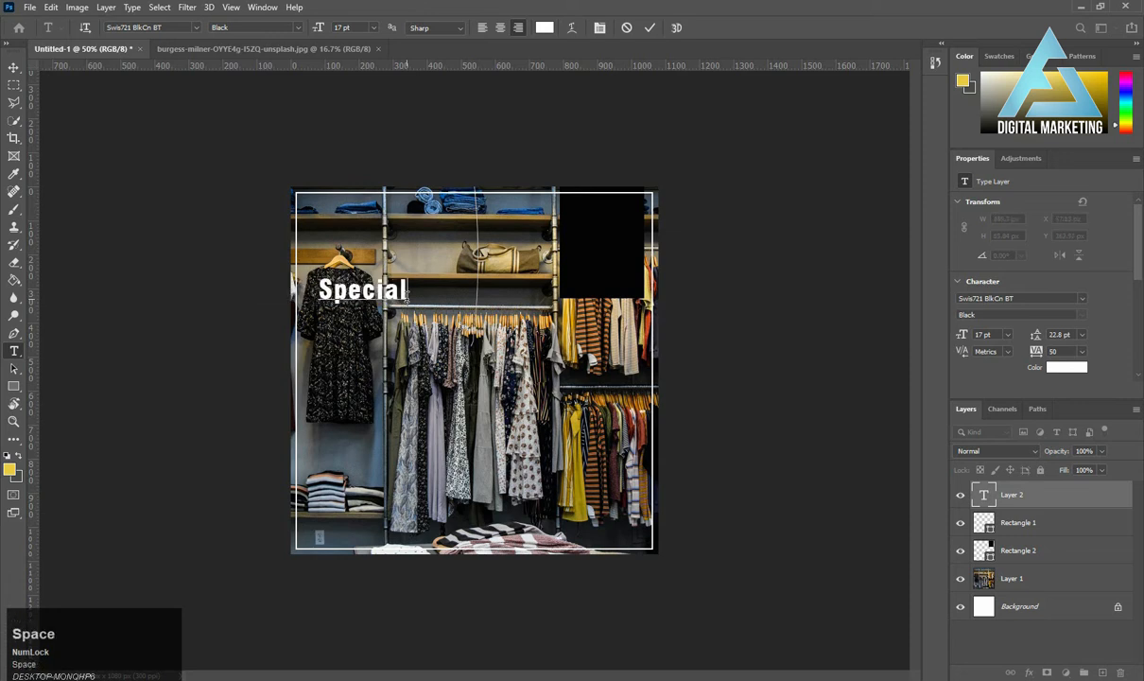
key("Return")
type("Offer")
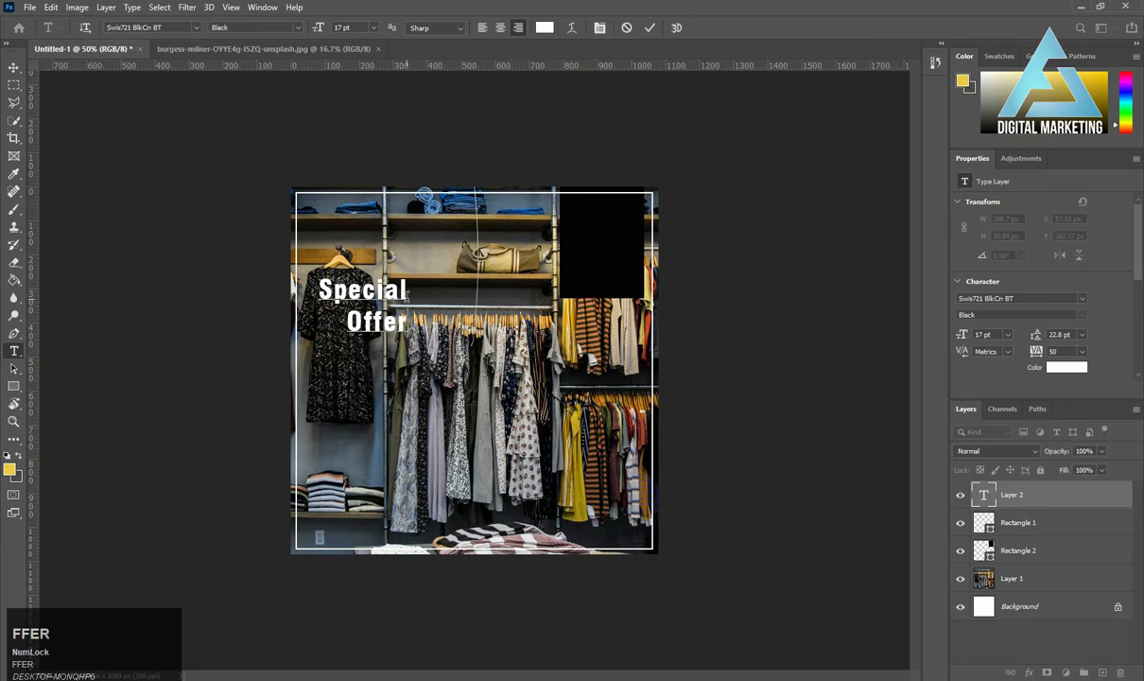
left_click(14, 67)
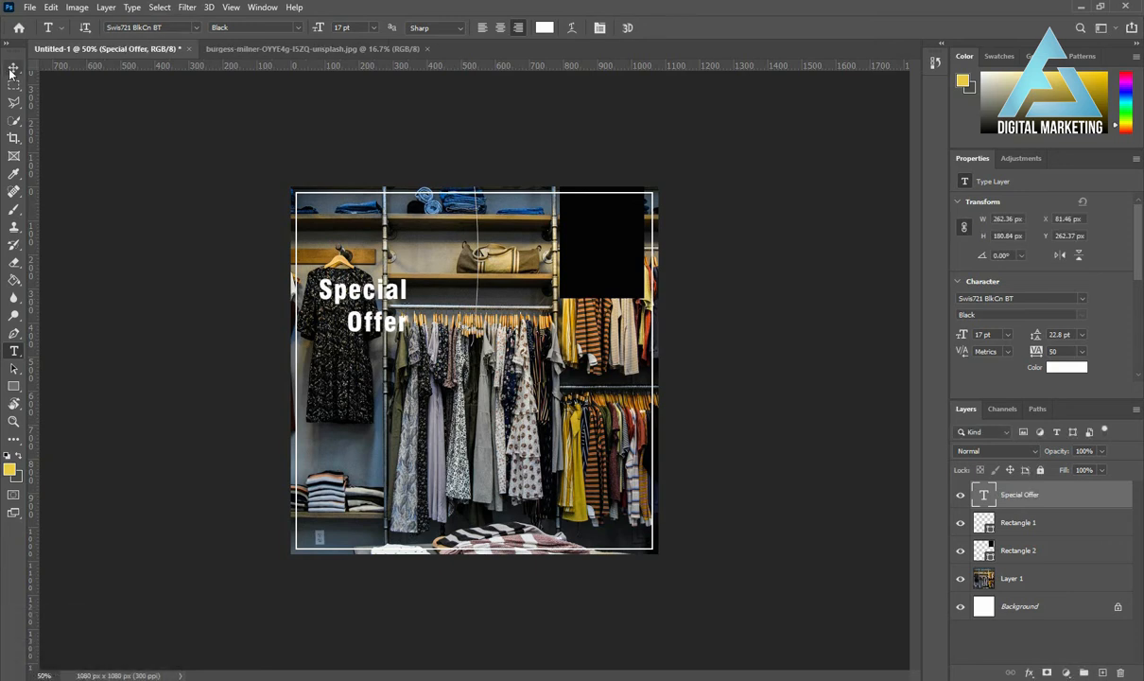
- Move the "Special Offer" text onto the black rectangle and scale it down to about 189 × 130 px
left_click_drag(367, 296, 595, 223)
key("ctrl+t")
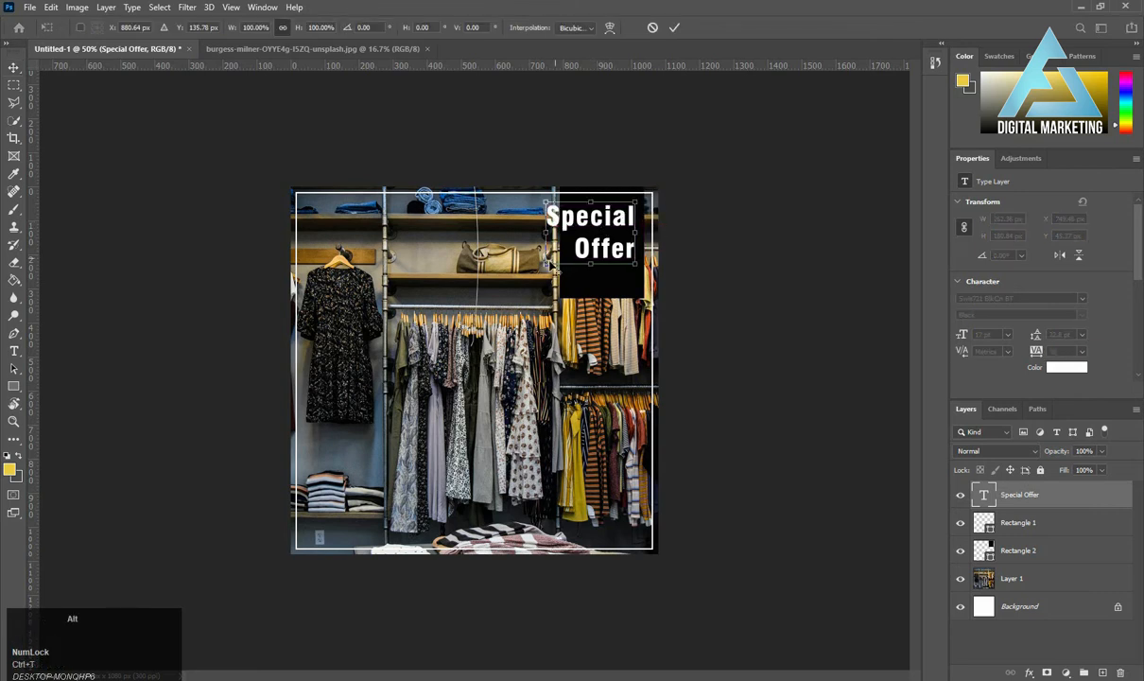
left_click_drag(549, 267, 612, 233)
double_click(611, 231)
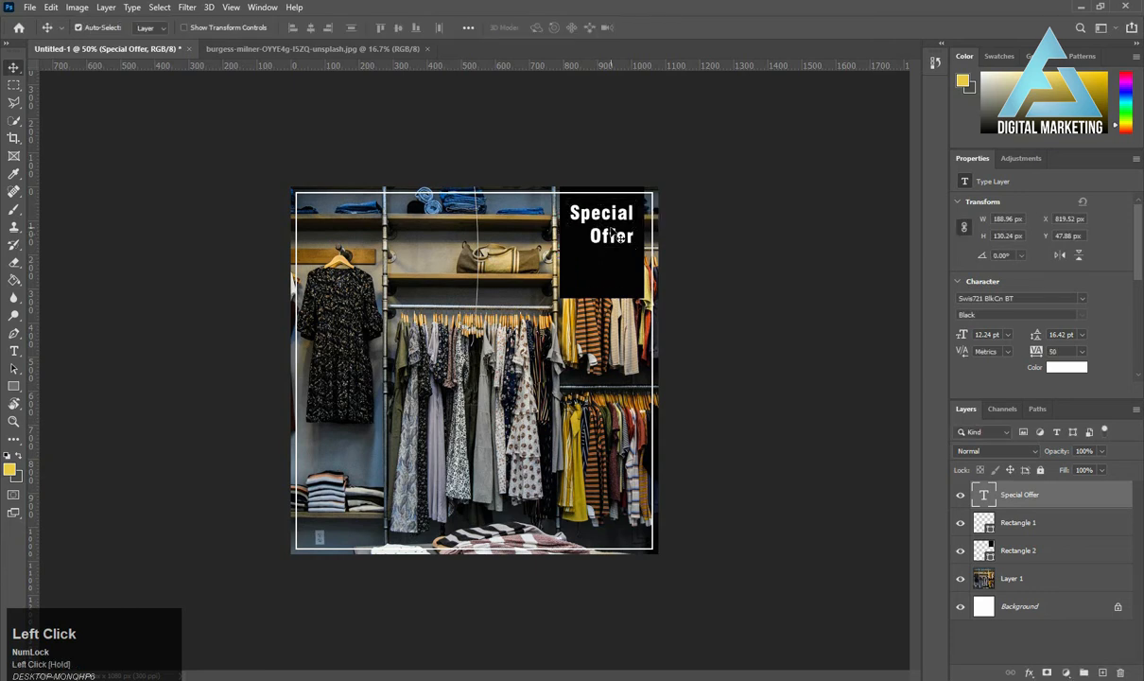
- Left-align both lines of the "Special Offer" text
left_click(598, 215)
key("t")
left_click(603, 216)
key("ctrl+a")
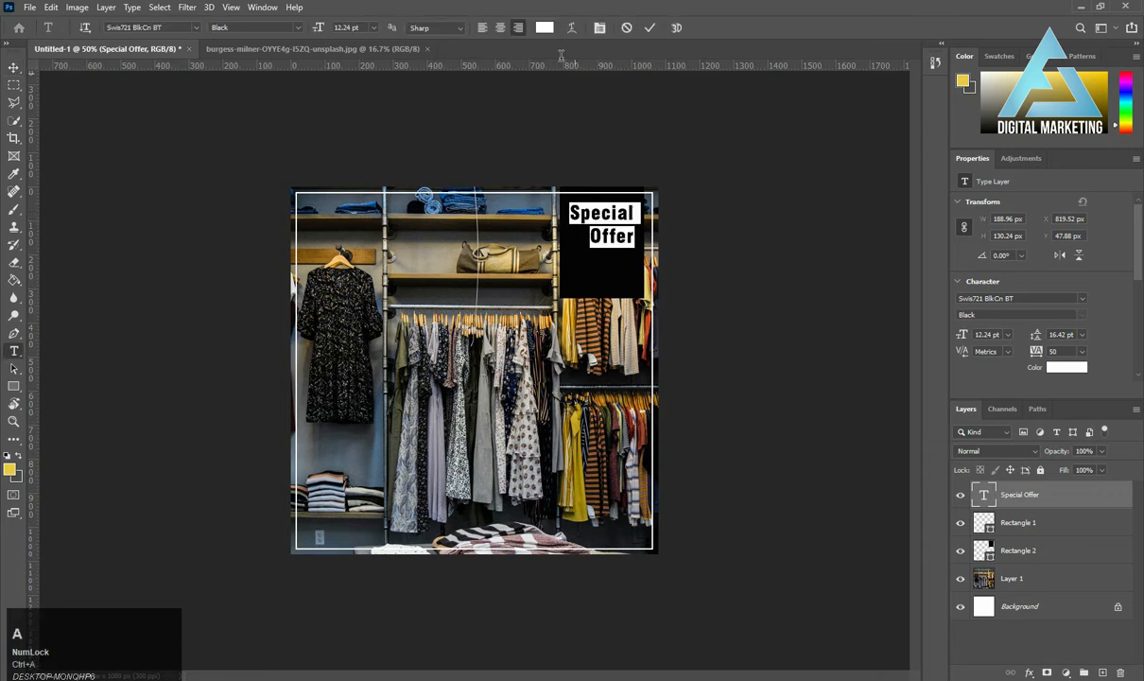
left_click(482, 28)
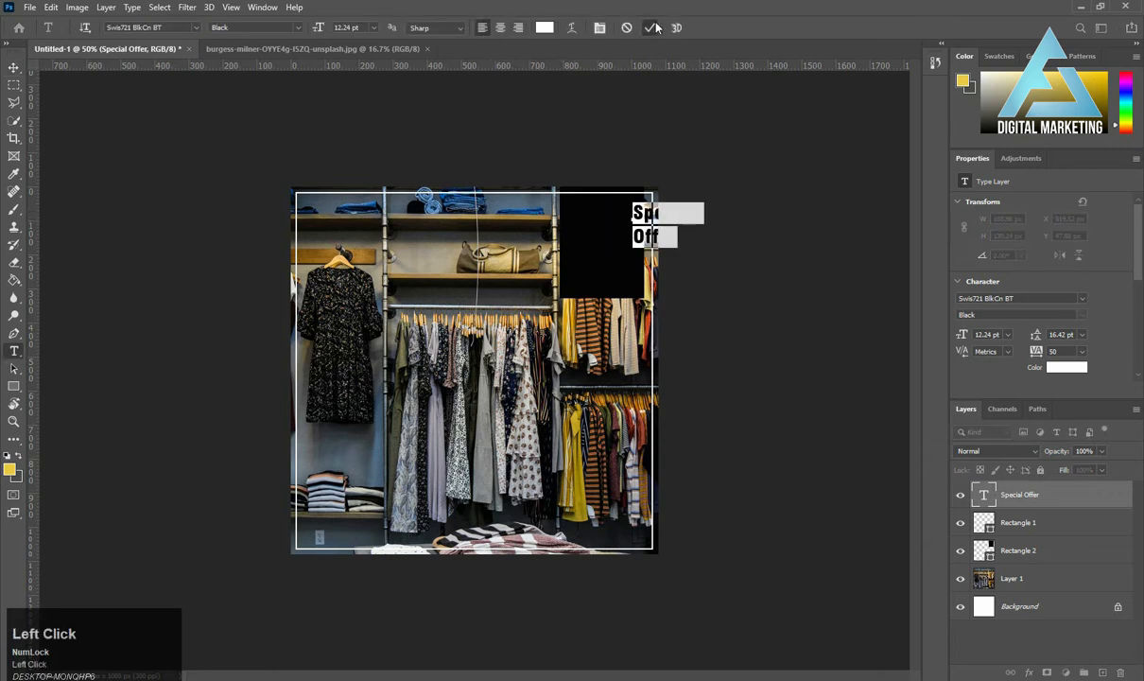
left_click(630, 215)
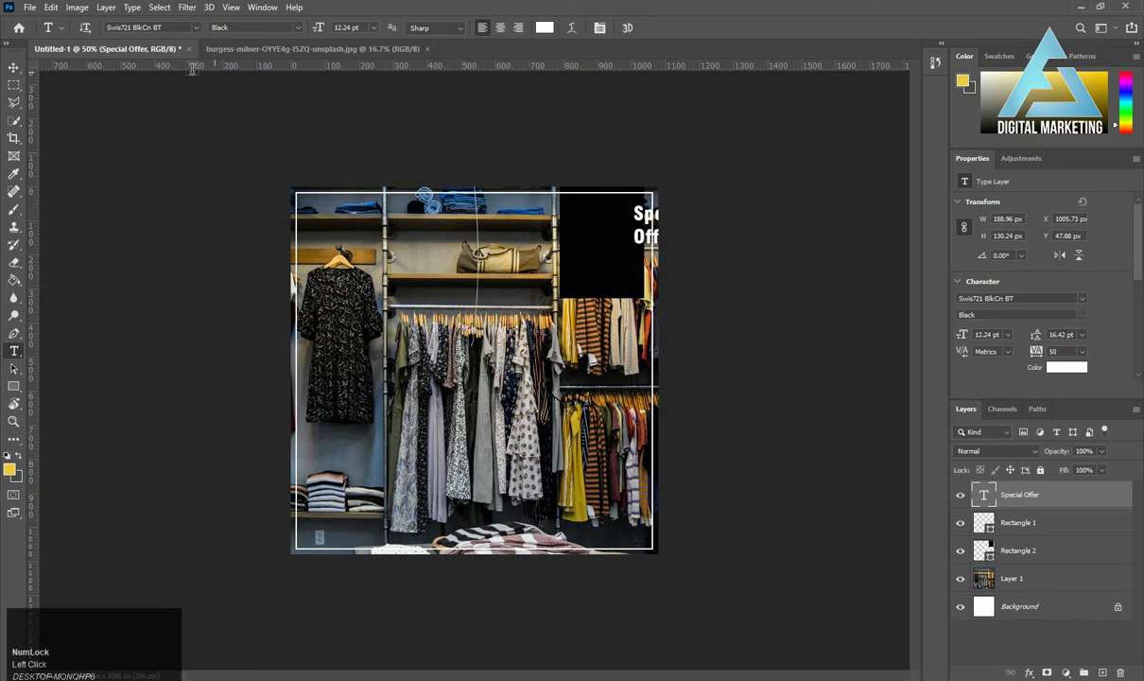
- Reposition the "Special Offer" text inside the black rectangle at about X 814 px, Y 49 px
left_click(13, 71)
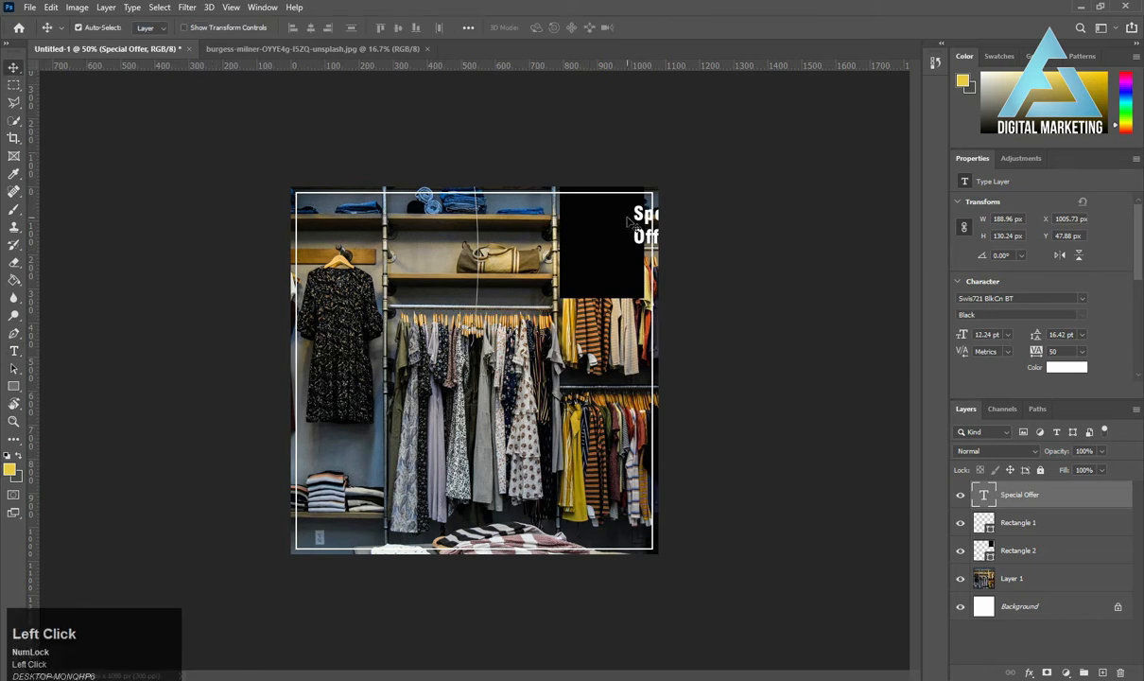
left_click_drag(632, 218, 583, 218)
key("Left")
key("Left")
key("Left")
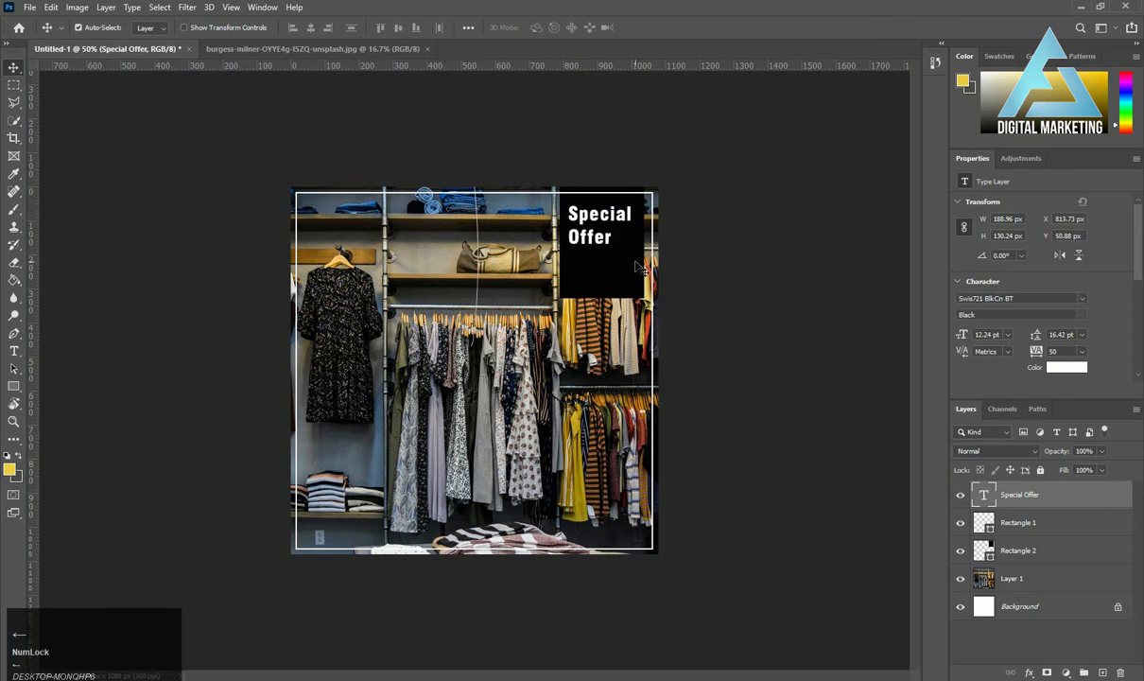
key("Up")
key("Up")
key("Up")
key("Up")
key("Down")
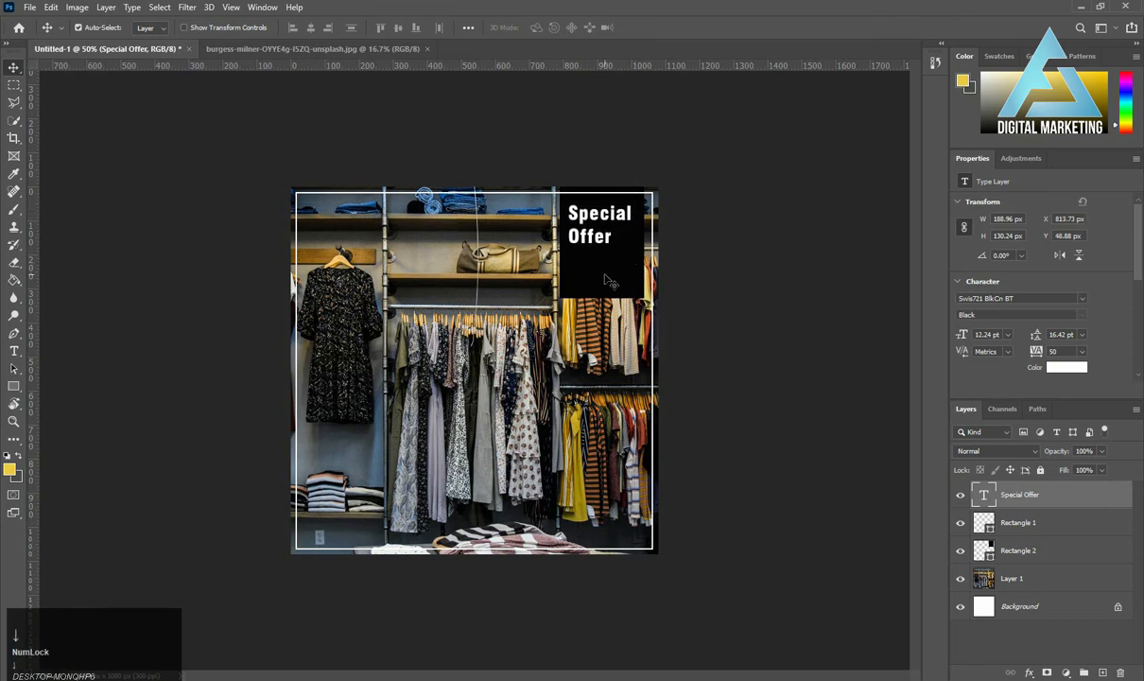
- Add a text layer reading "30% OFF" on two lines over the middle of the photo
key("t")
left_click(470, 286)
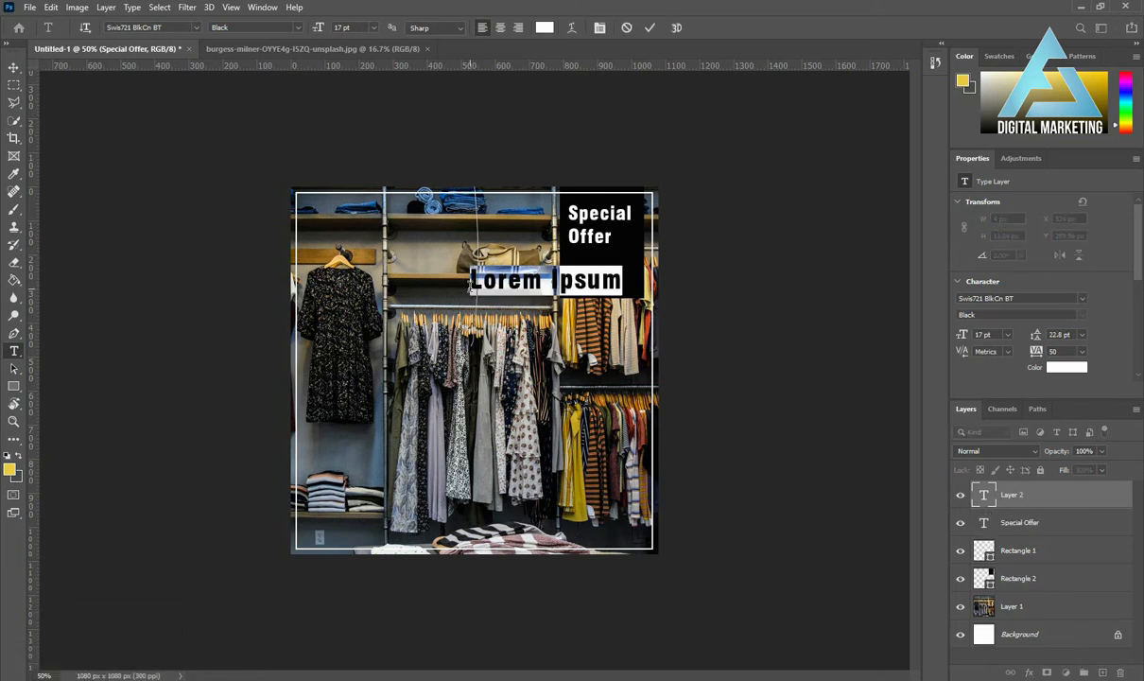
type("30%")
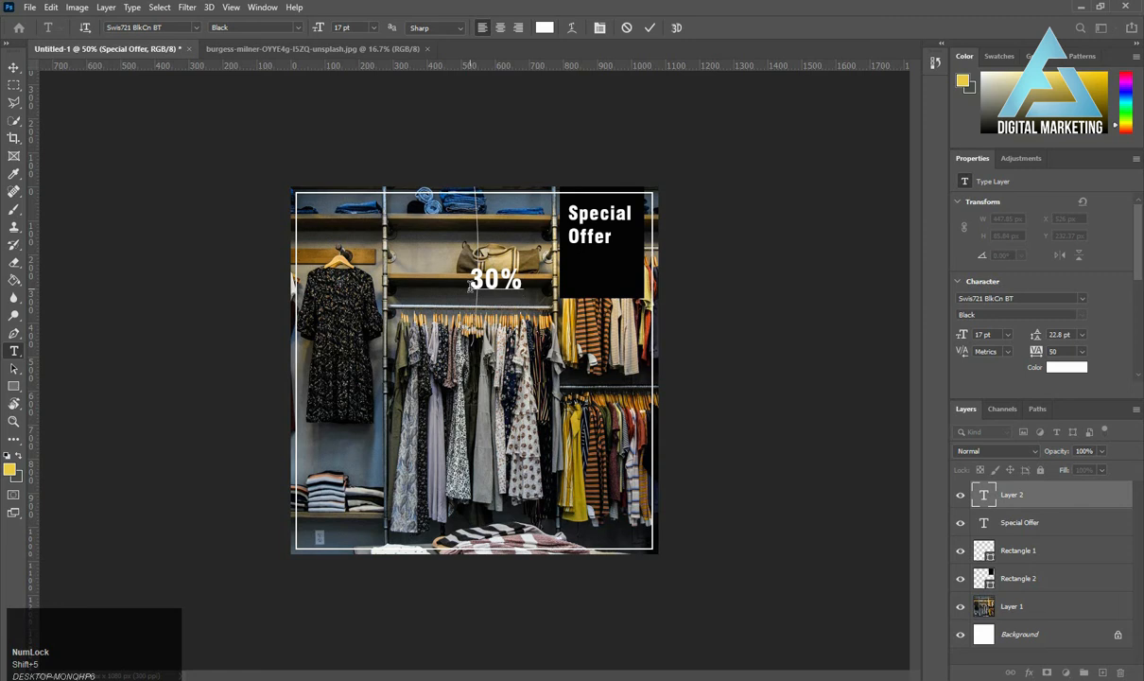
key("Return")
type("OFF")
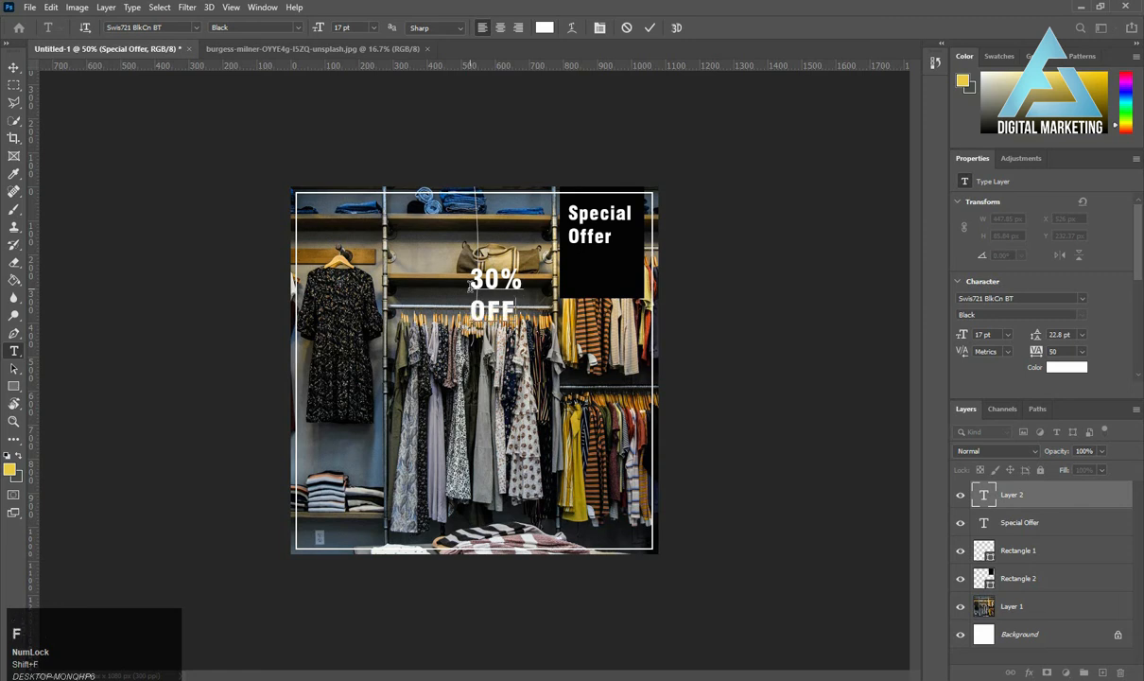
left_click(13, 67)
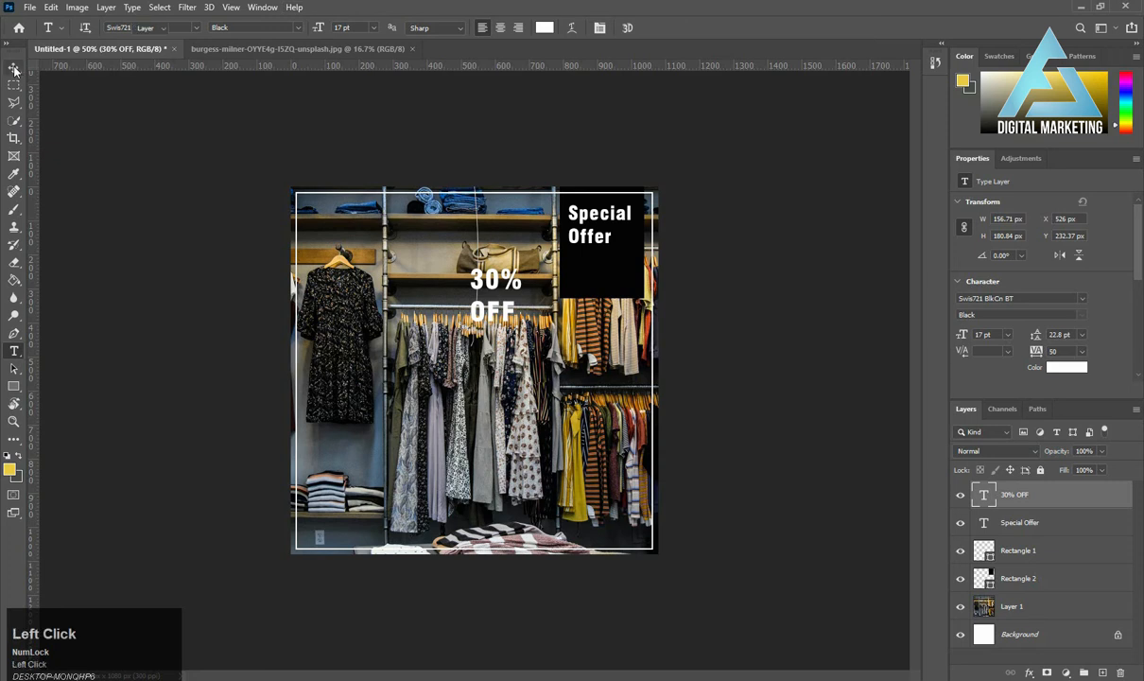
- Move the "30% OFF" text beneath "Special Offer" in the black rectangle and colour it red, #e30b0b
left_click_drag(492, 294, 589, 272)
left_click(1068, 367)
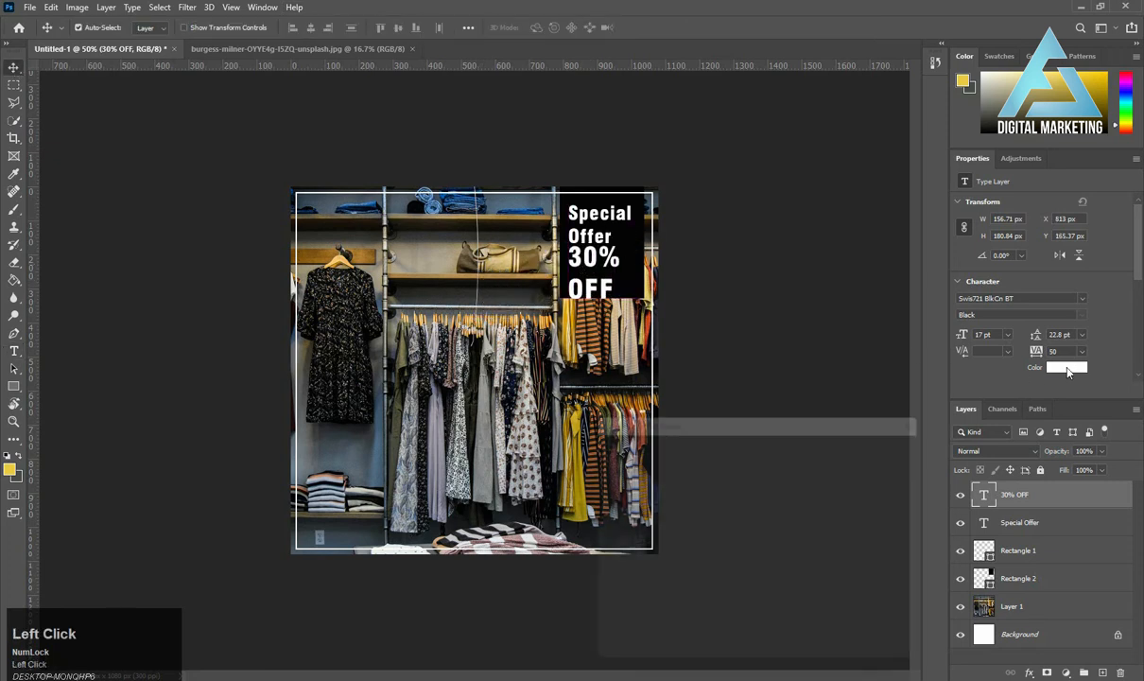
left_click_drag(735, 463, 753, 464)
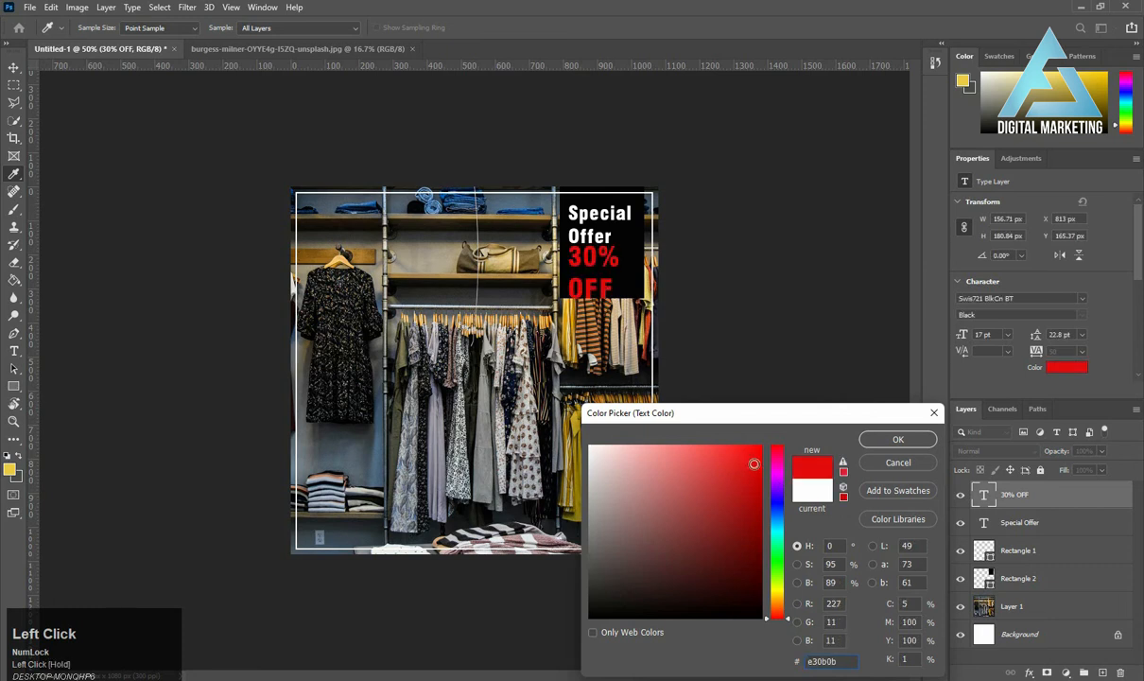
left_click(897, 440)
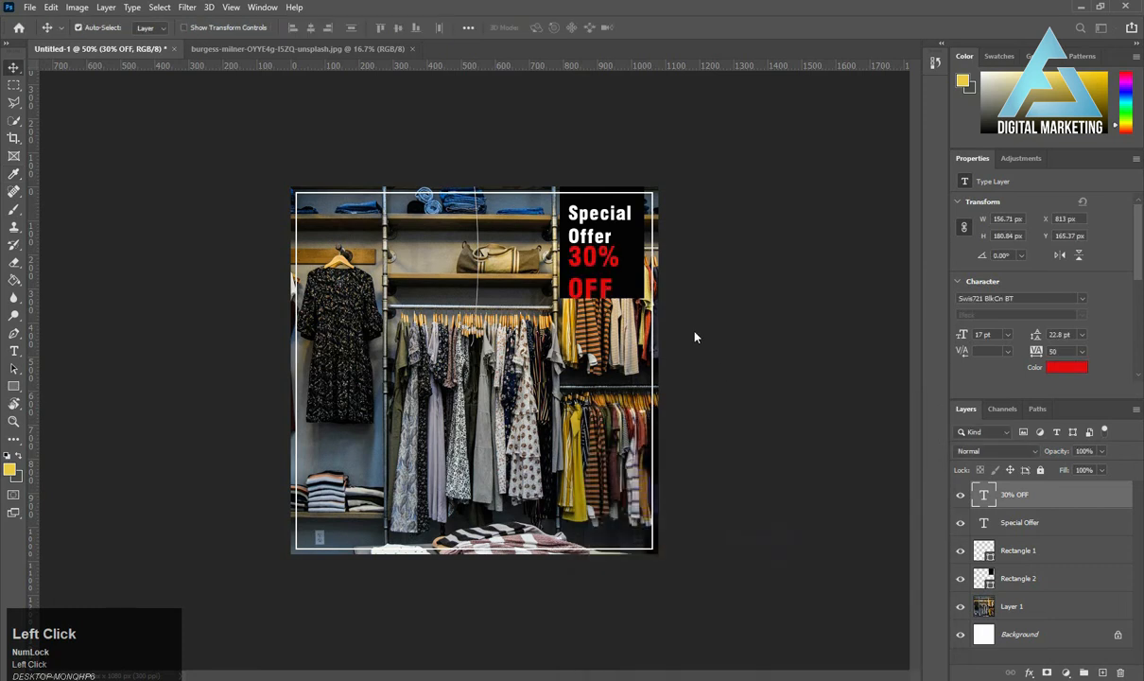
- Remove the line break in the "30% OFF" text so both words sit on one line
key("t")
left_click(569, 287)
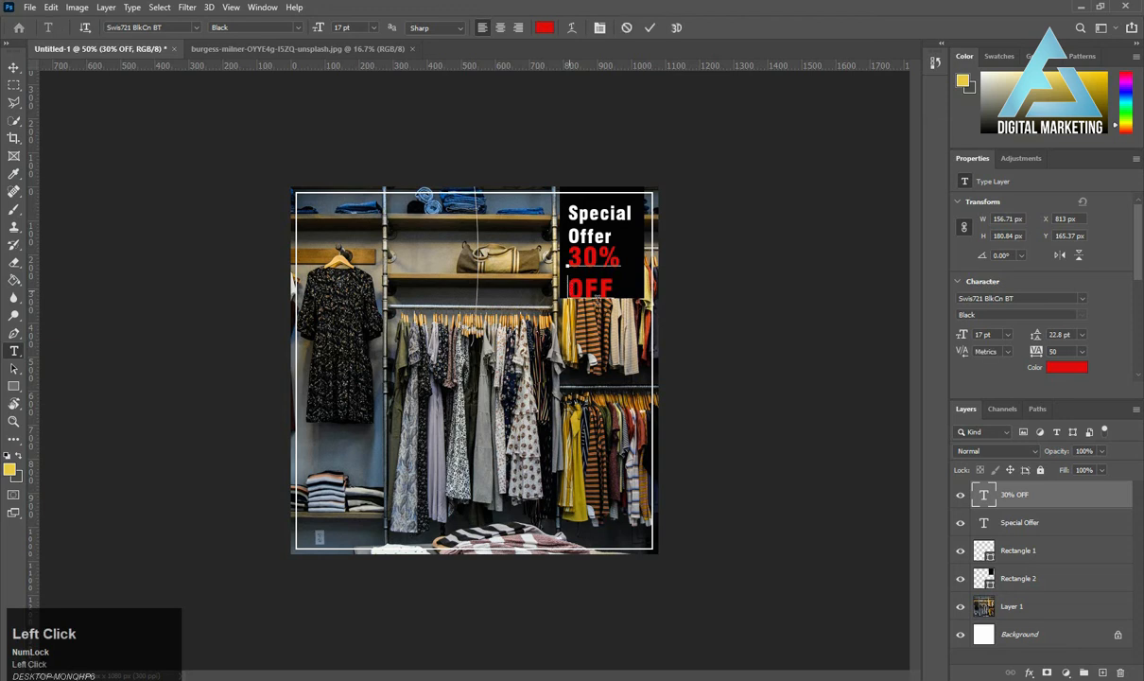
key("BackSpace")
key("ctrl+Return")
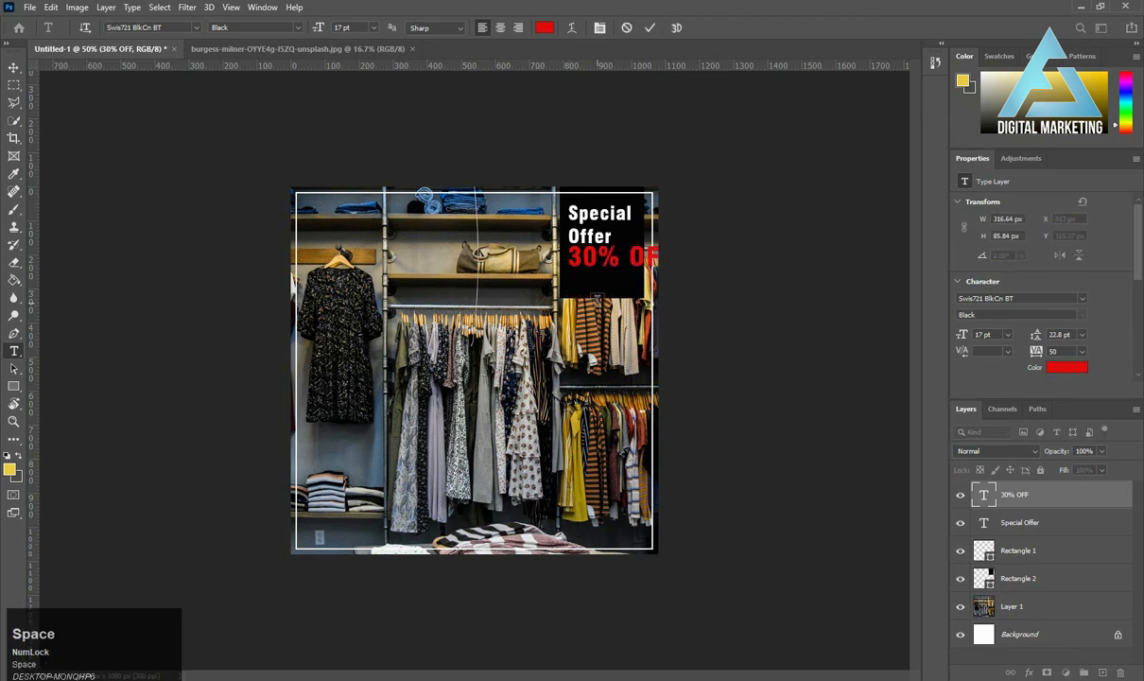
left_click(17, 72)
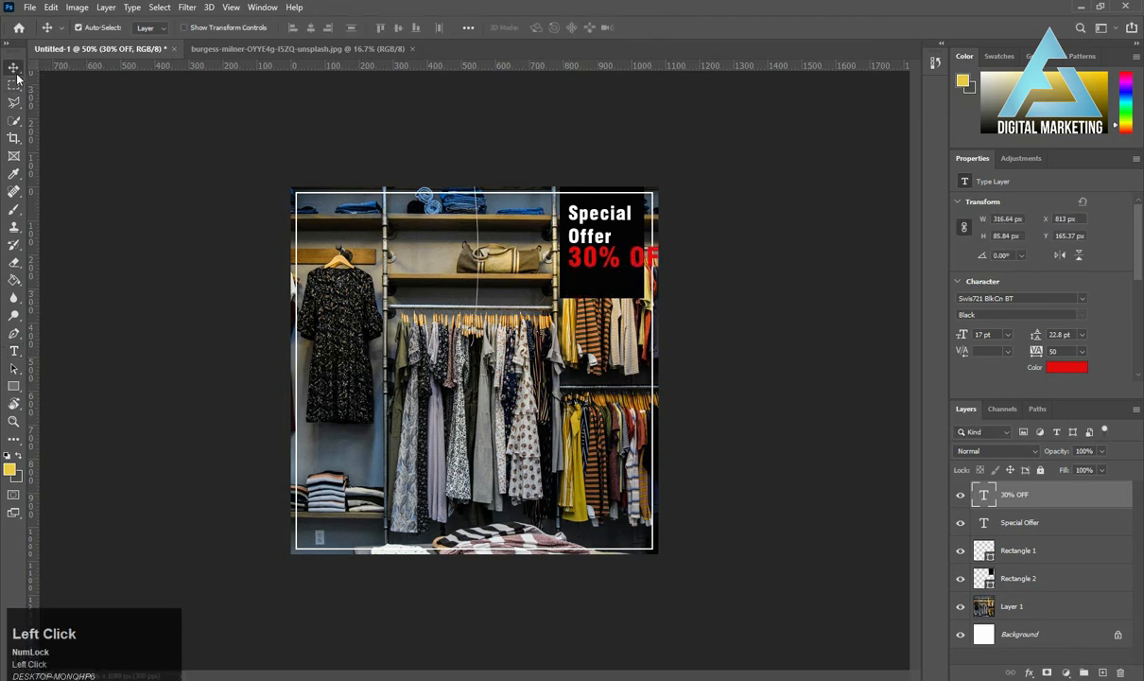
- Scale the "30% OFF" text down to about 70% around its centre so it fits the black rectangle
key("ctrl+t")
left_click_drag(670, 275, 641, 271, "alt")
key("Return")
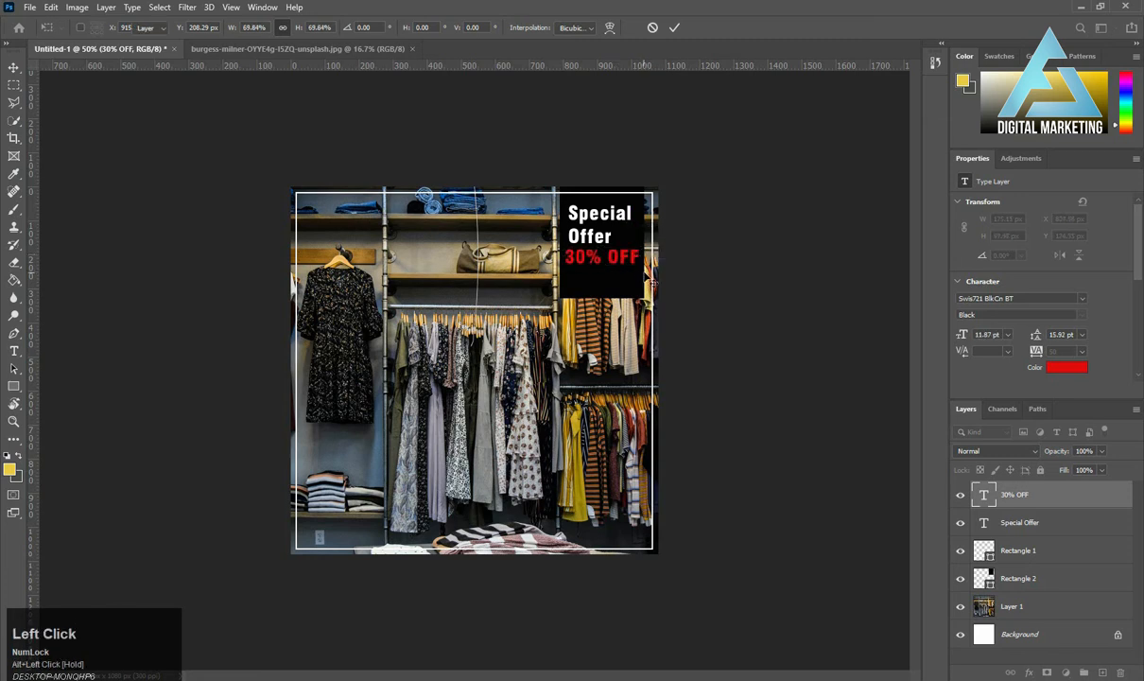
- Nudge the "Special Offer" text left to about X 804 px, in line with "30% OFF"
left_click(586, 238)
key("Left")
key("Left")
key("Left")
key("Left")
key("Left")
key("Left")
key("Left")
key("Left")
key("Left")
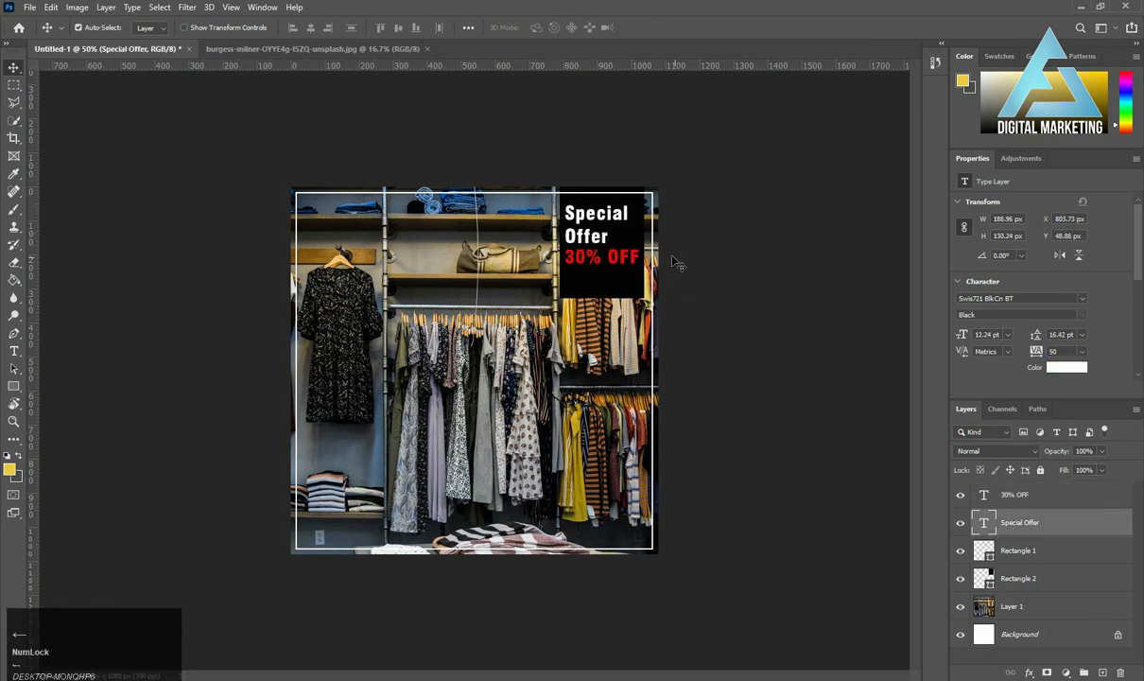
- Enlarge the "Special Offer" text to about 232 × 160 px
key("ctrl+t")
left_click_drag(625, 253, 646, 257)
key("Return")
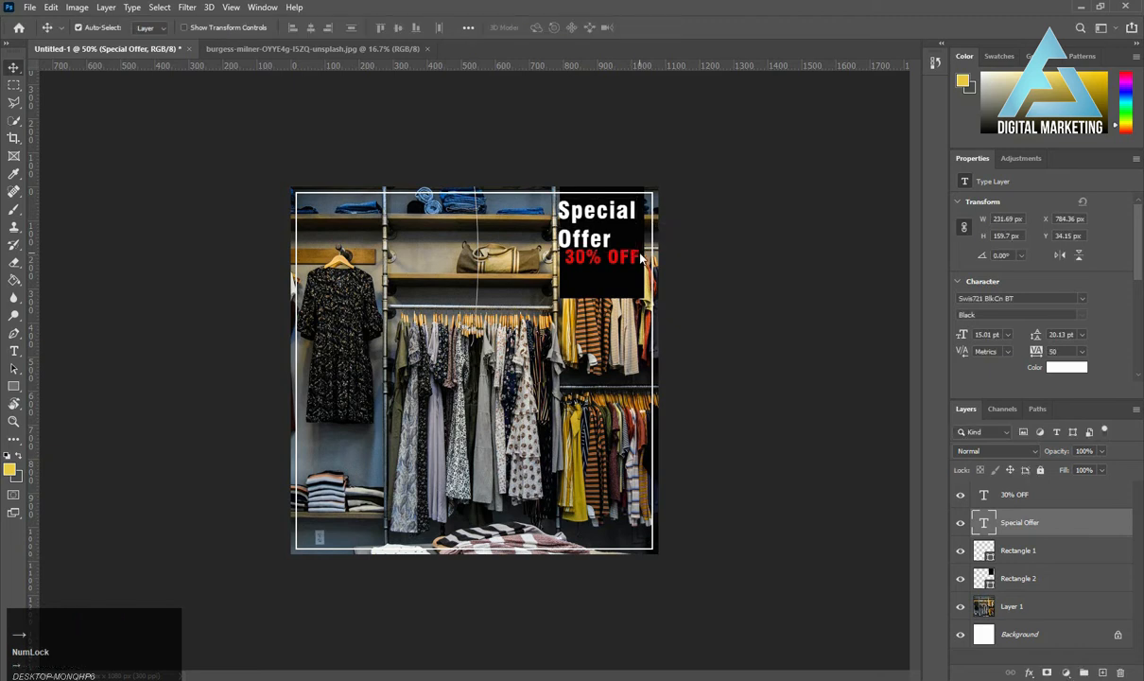
- Nudge the enlarged "Special Offer" text right and up to about X 800 px, Y 32 px
key("Right")
key("Right")
key("Right")
key("Right")
key("Right")
key("Right")
key("Right")
key("Right")
key("Right")
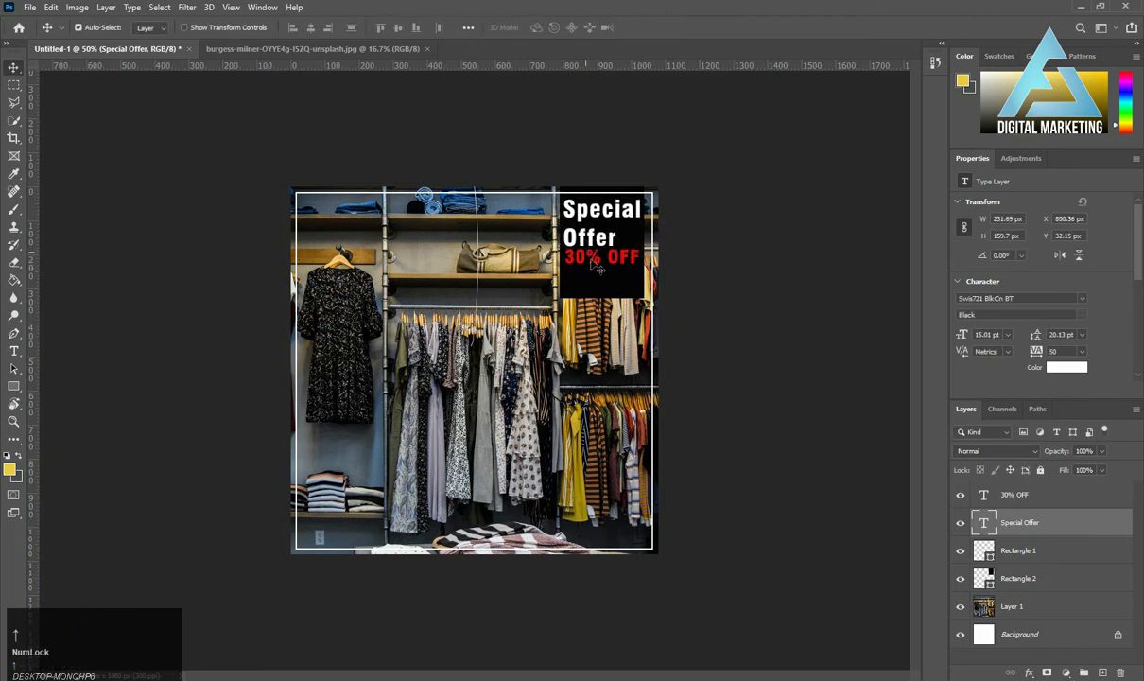
key("Up")
key("Up")
- Nudge the "30% OFF" text down to about Y 198 px
left_click(584, 263)
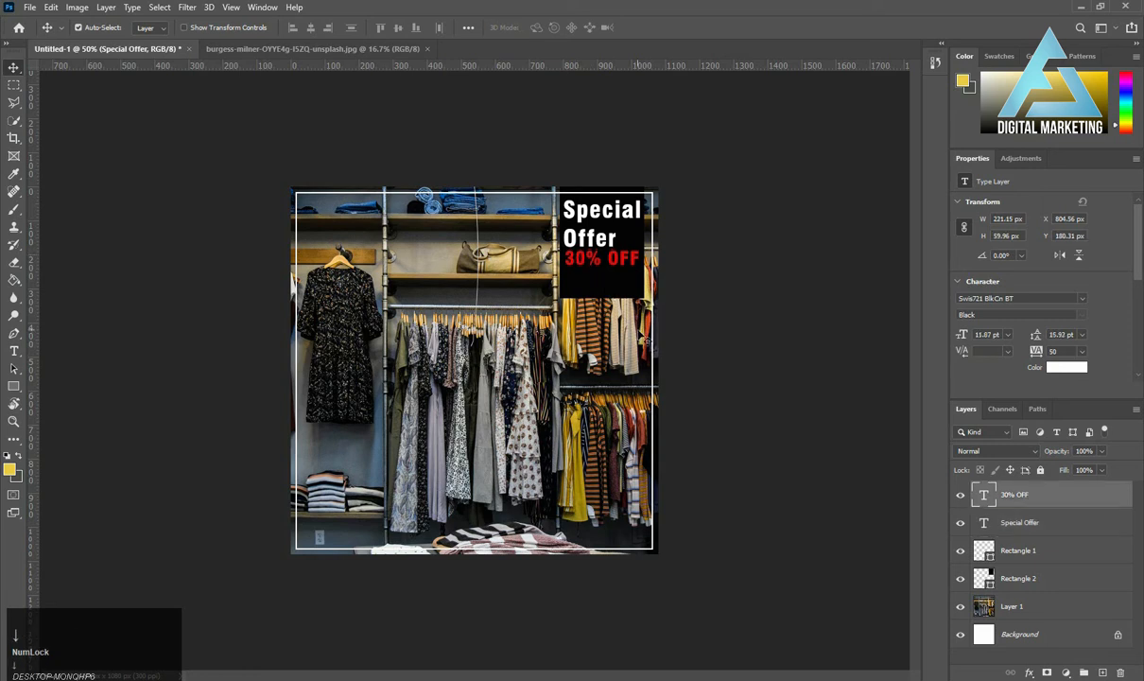
key("Down")
key("Down")
key("Down")
key("Down")
key("Down")
key("Down")
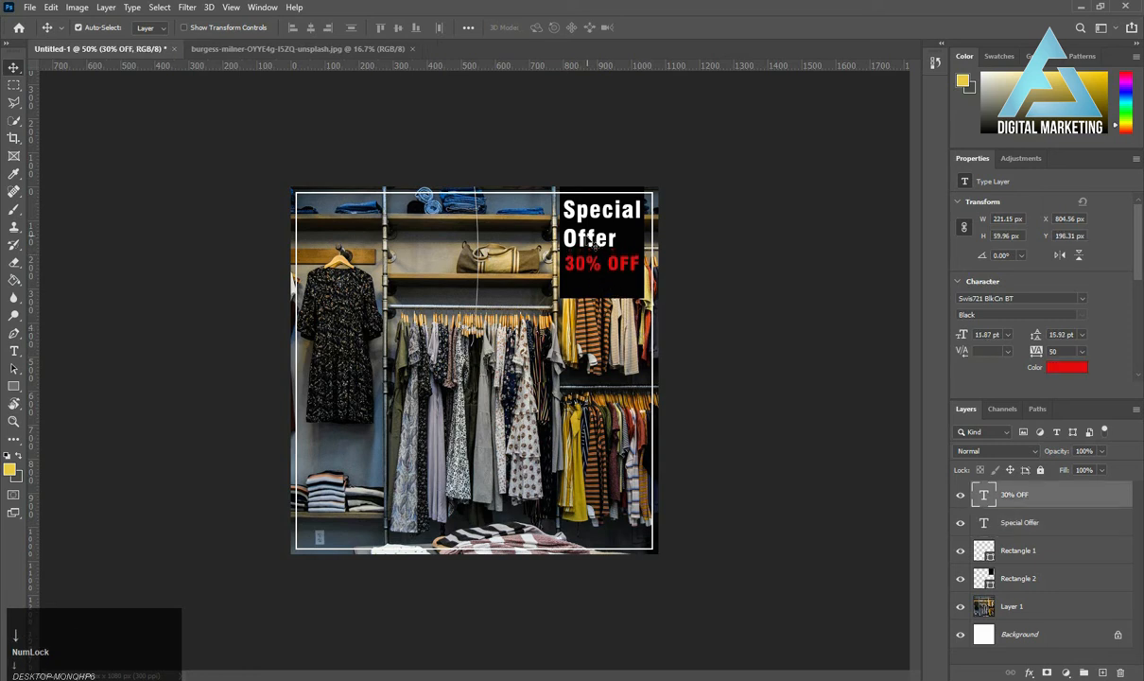
- Nudge the "Special Offer" text down to about Y 38 px, keeping X at about 800 px
left_click(591, 241)
key("Down")
key("Down")
key("Down")
key("Down")
key("Down")
key("Down")
key("Left")
key("Left")
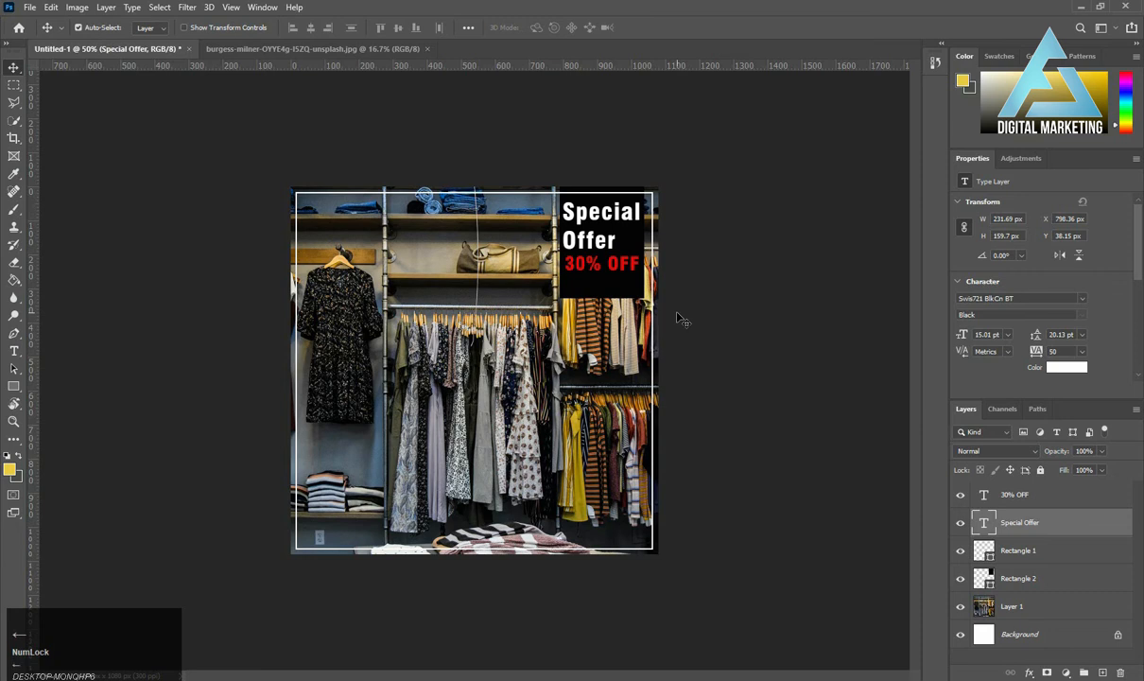
key("Right")
- Apply a white 6 px outside stroke to the "30% OFF" text layer
left_click(624, 272)
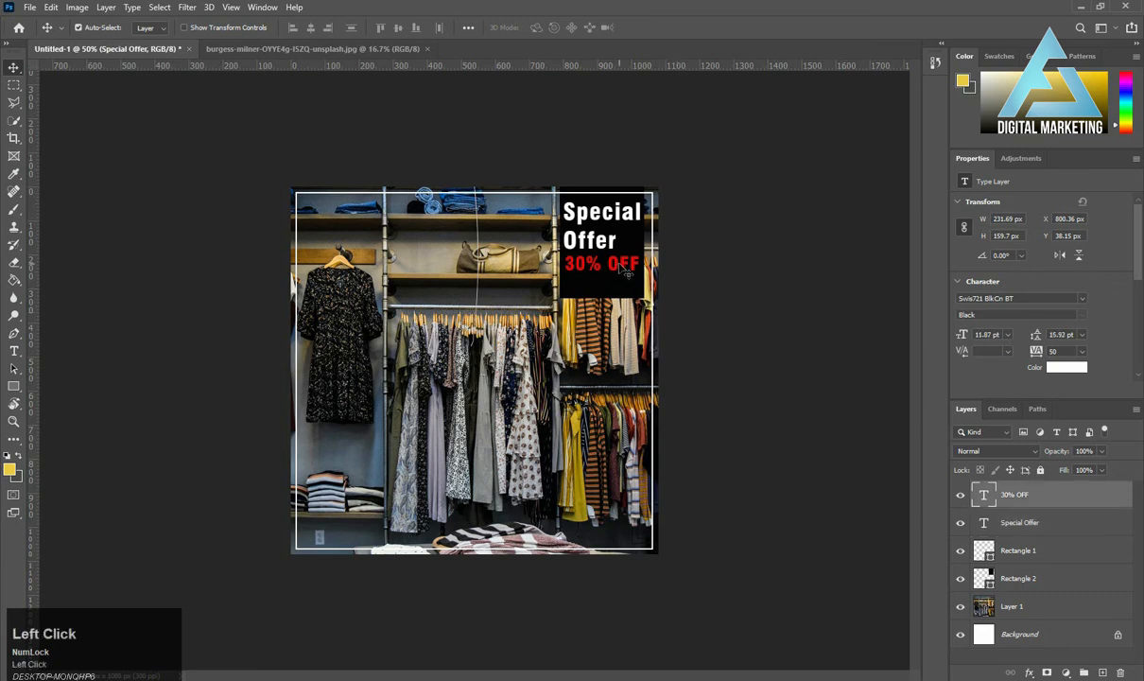
right_click(1016, 495)
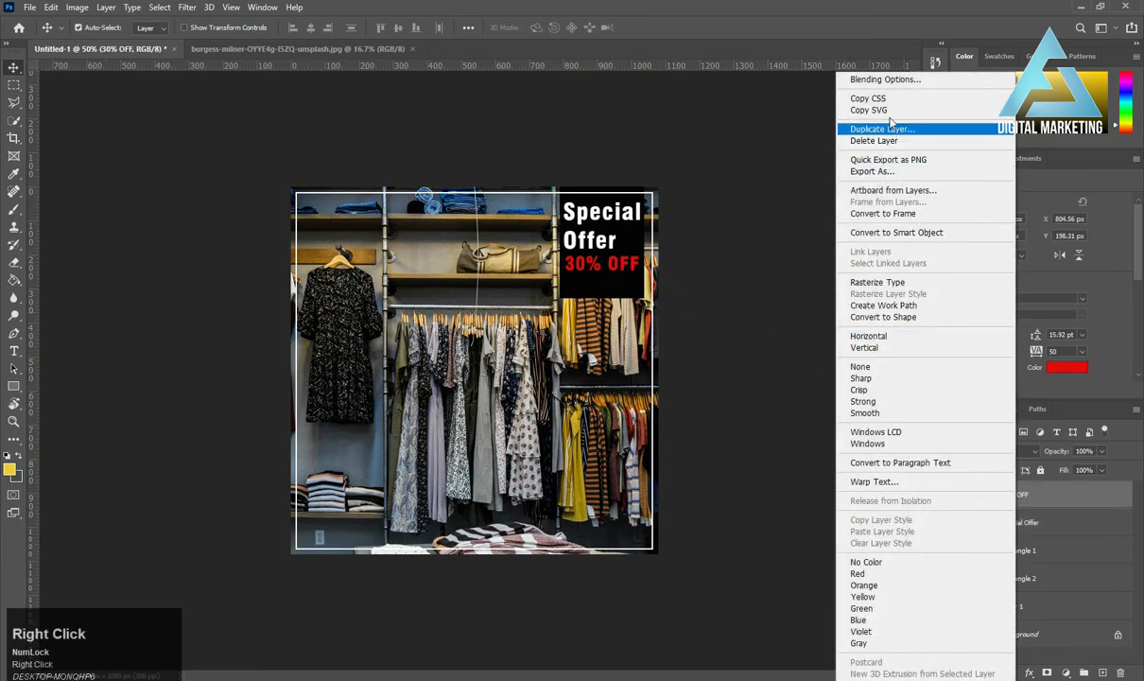
left_click(882, 81)
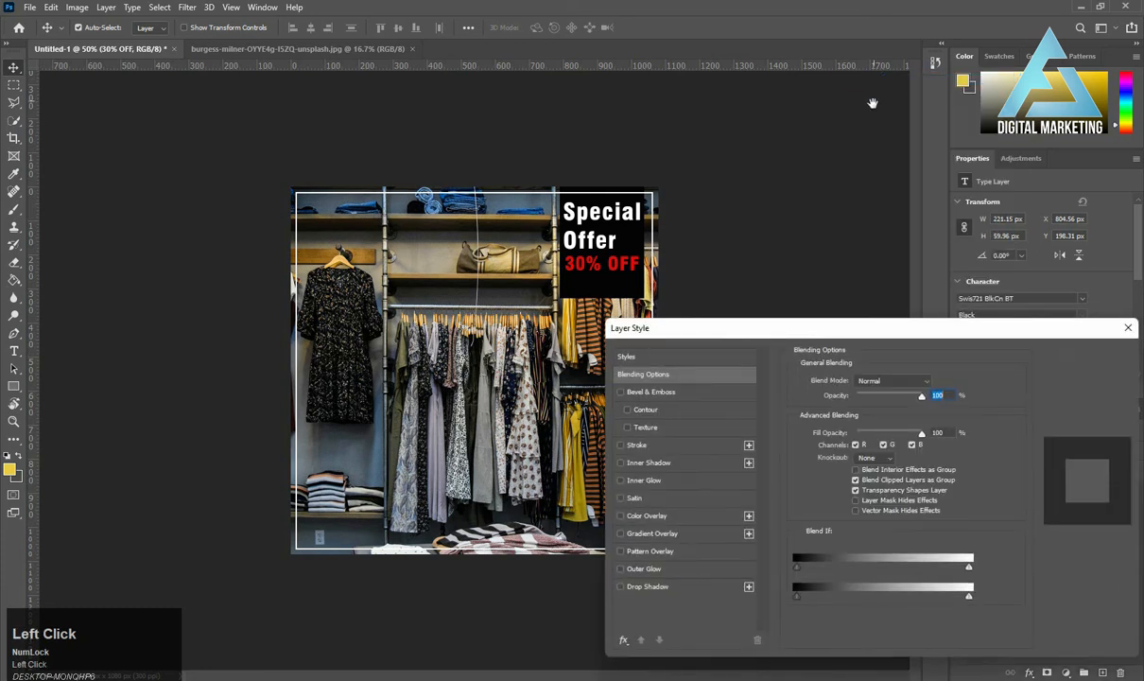
left_click(648, 446)
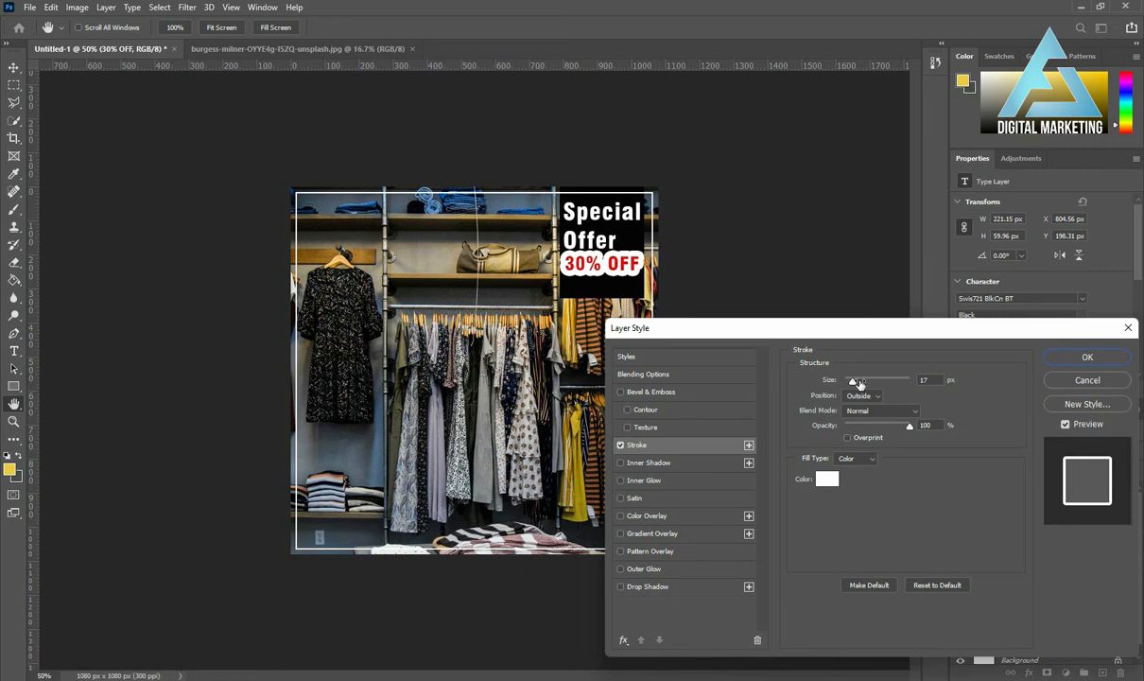
left_click_drag(855, 384, 848, 384)
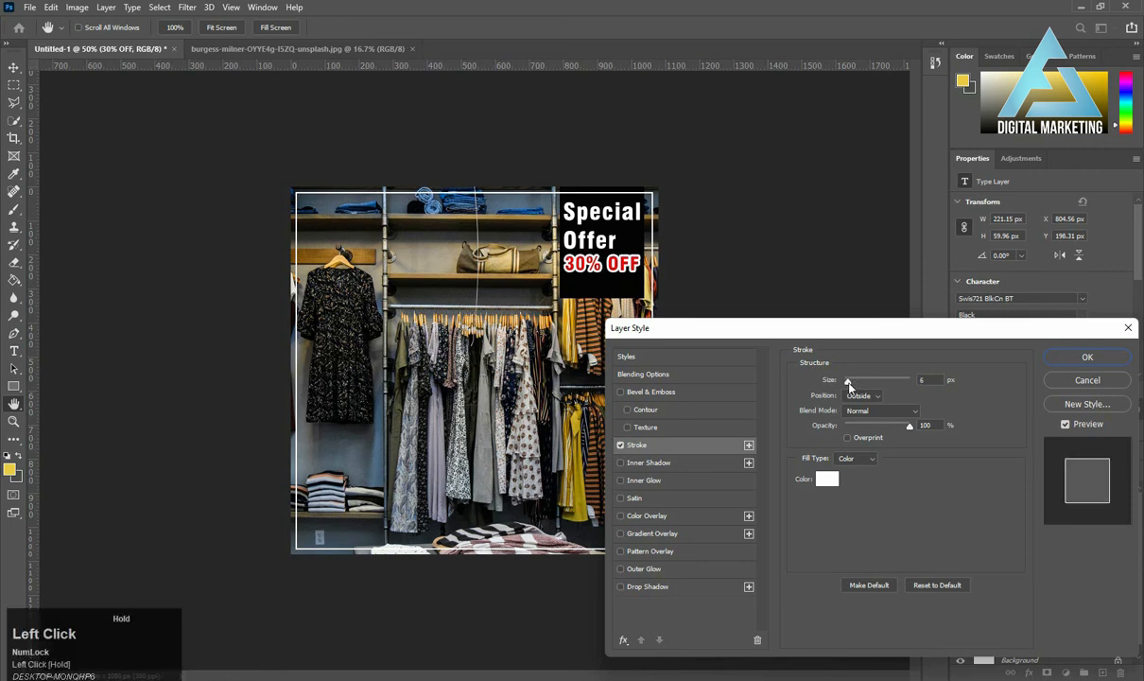
left_click(1088, 357)
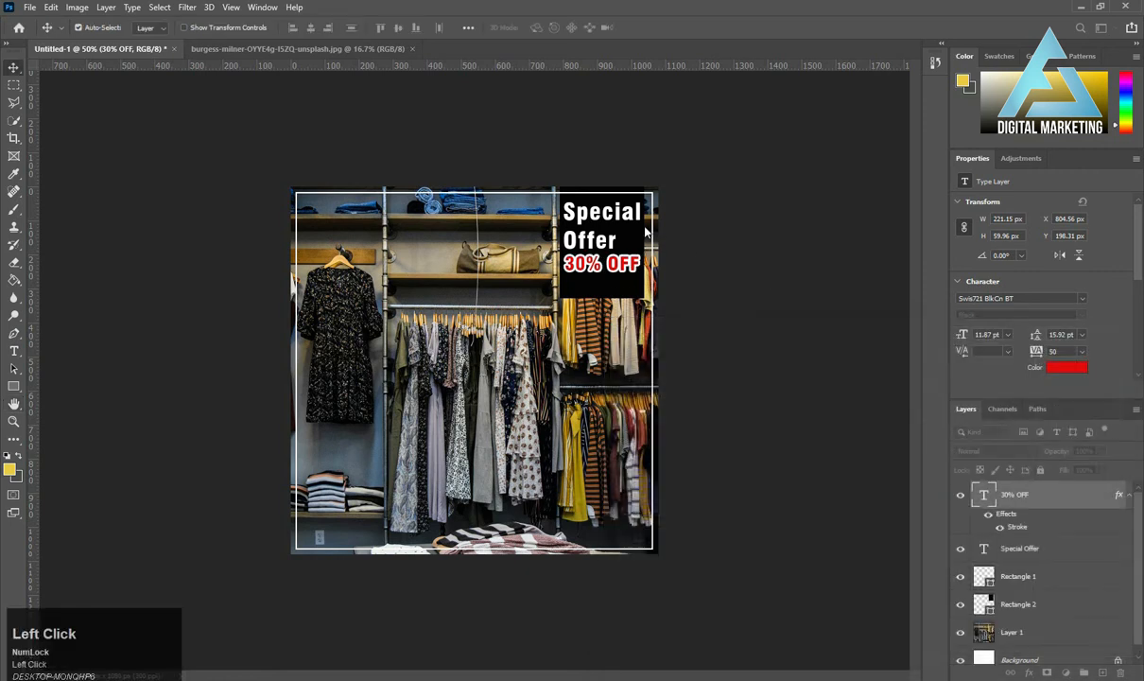
- Nudge the outlined "30% OFF" text down to about Y 208 px
key("Down")
key("Down")
key("Down")
key("Down")
key("Down")
key("Down")
key("Down")
key("Down")
key("Down")
key("Down")
key("Down")
key("Down")
key("Down")
key("Down")
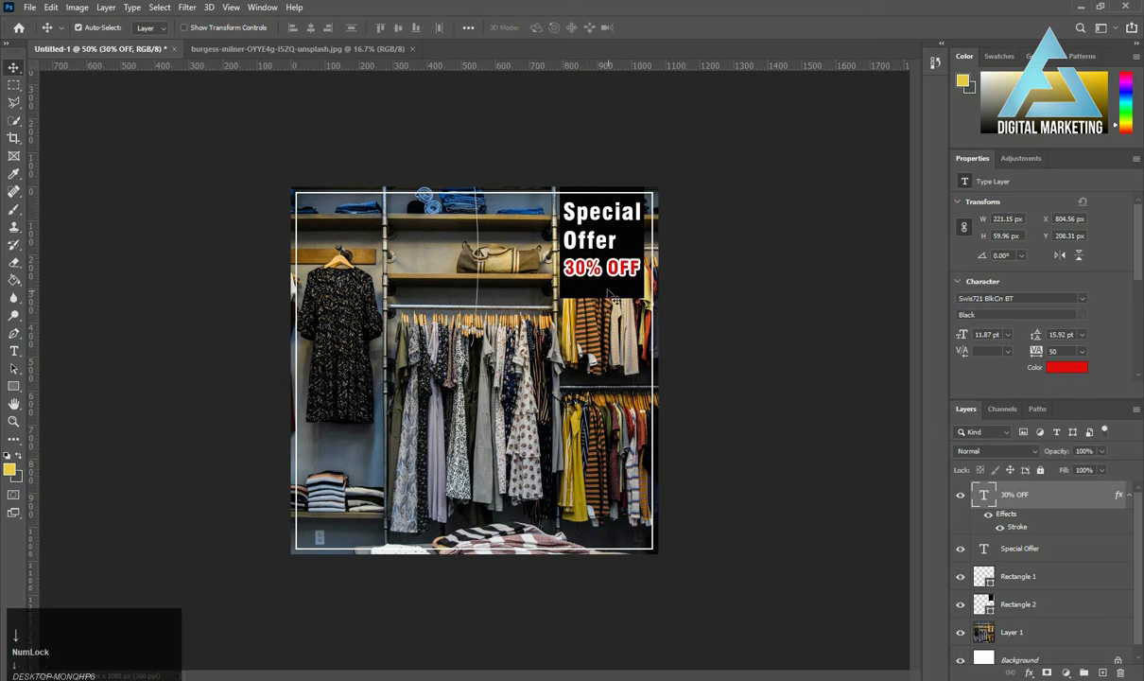
- Shorten the black rectangle from its lower edge to a height of about 384 px
left_click(613, 297)
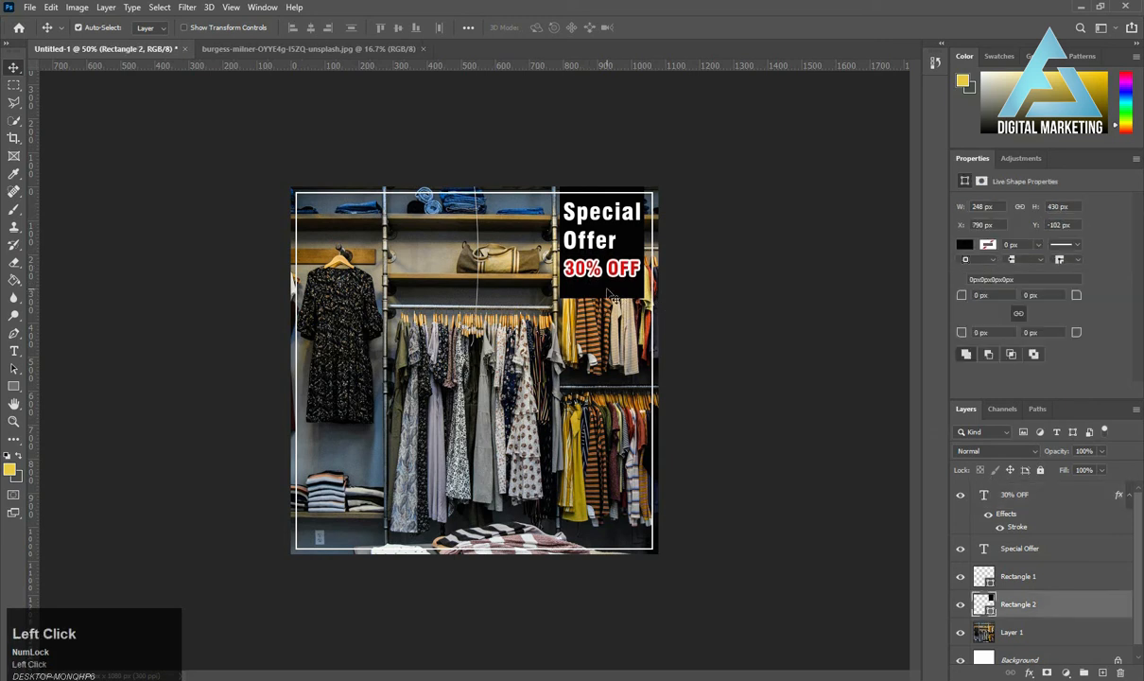
key("ctrl+t")
left_click_drag(602, 297, 603, 282)
key("Return")
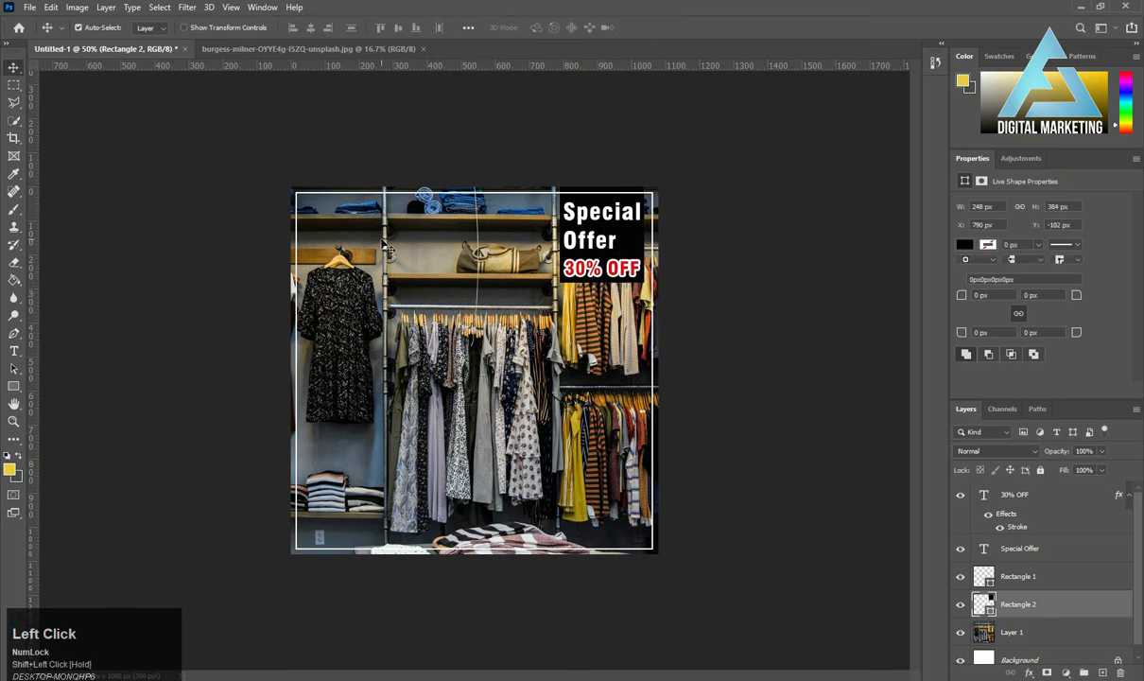
- Add a text layer reading "Logo Here" on two lines in the photo's upper-left corner
key("t")
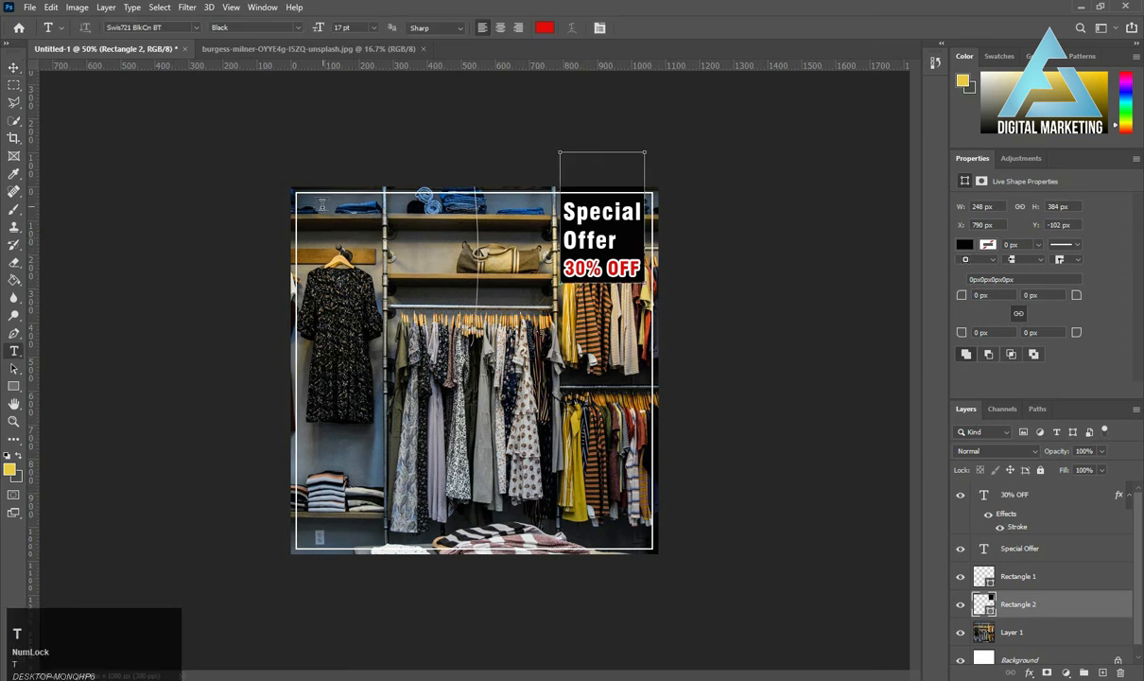
left_click(321, 210)
type("Logo")
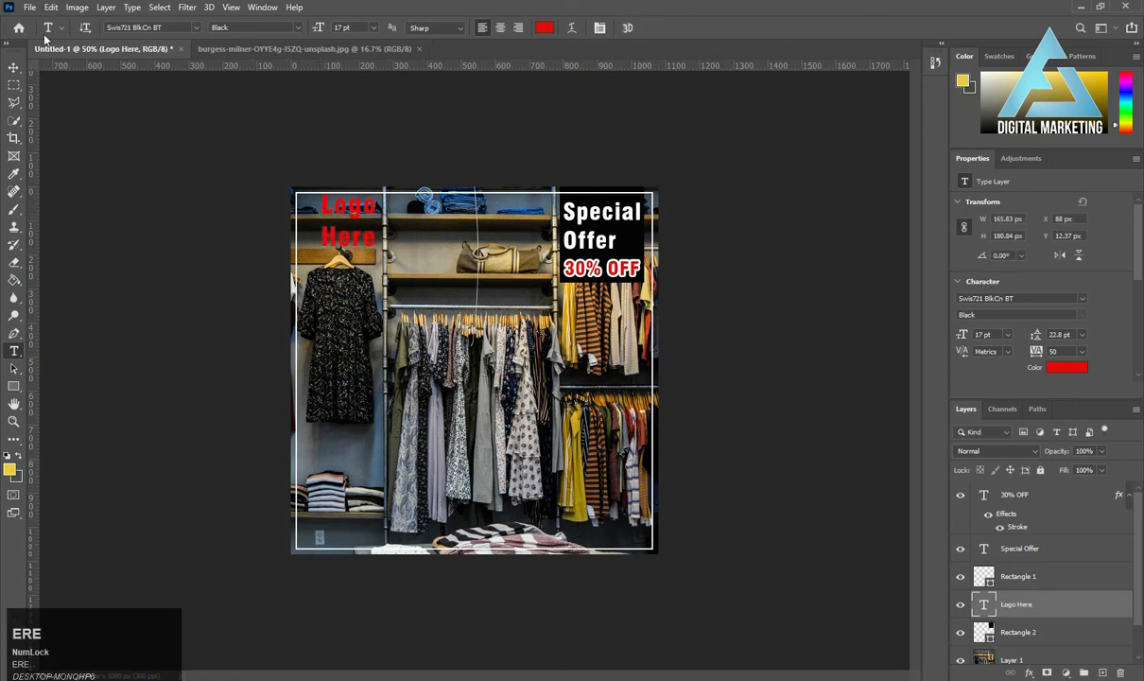
left_click(13, 69)
- Scale the "Logo Here" text down to about 66 × 72 px and place it at about X 48 px, Y 42 px
key("ctrl+t")
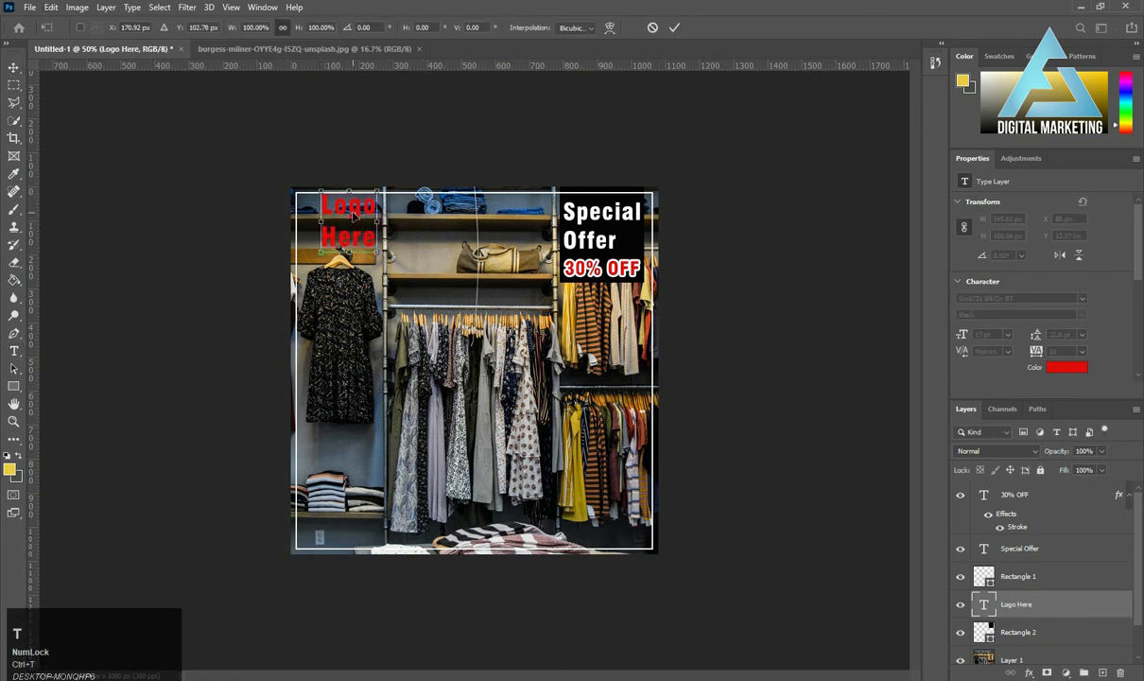
left_click_drag(376, 250, 322, 218)
left_click(423, 262)
- Change the "Logo Here" text colour to white, #ffffff
left_click(1067, 367)
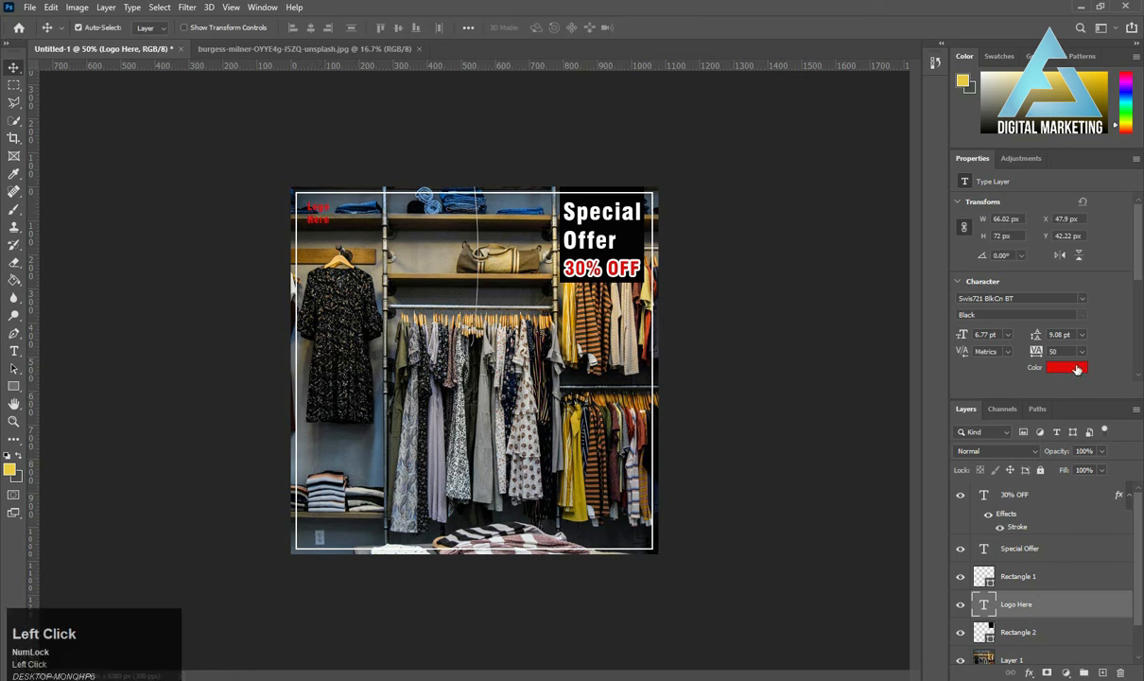
left_click(580, 440)
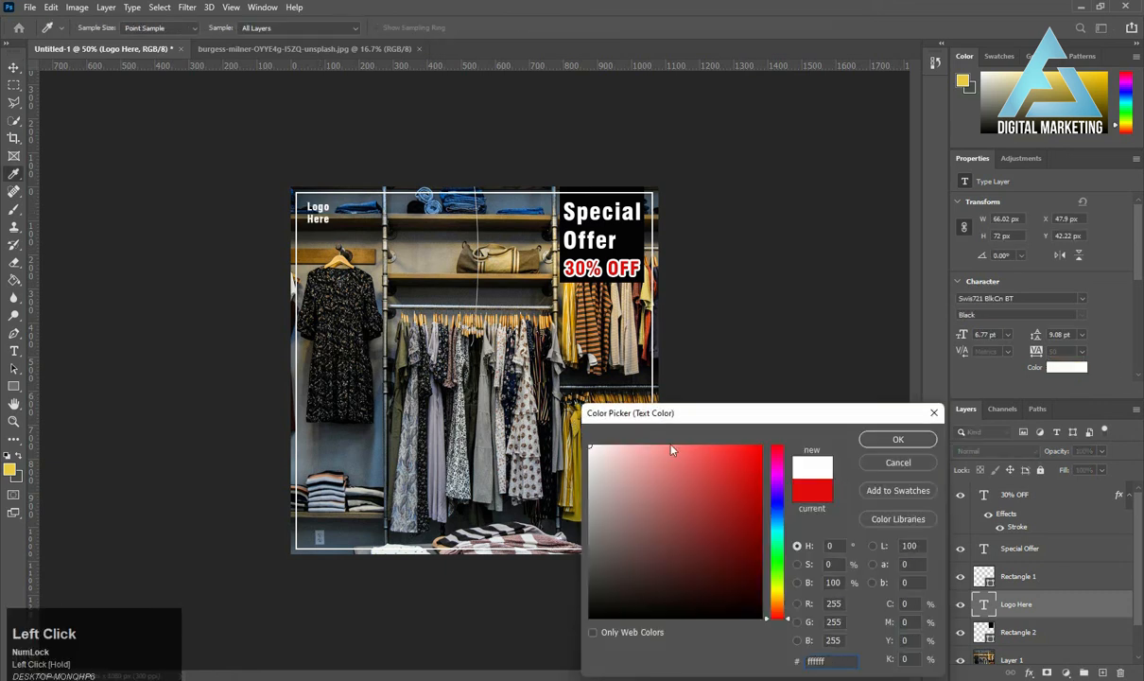
left_click(898, 440)
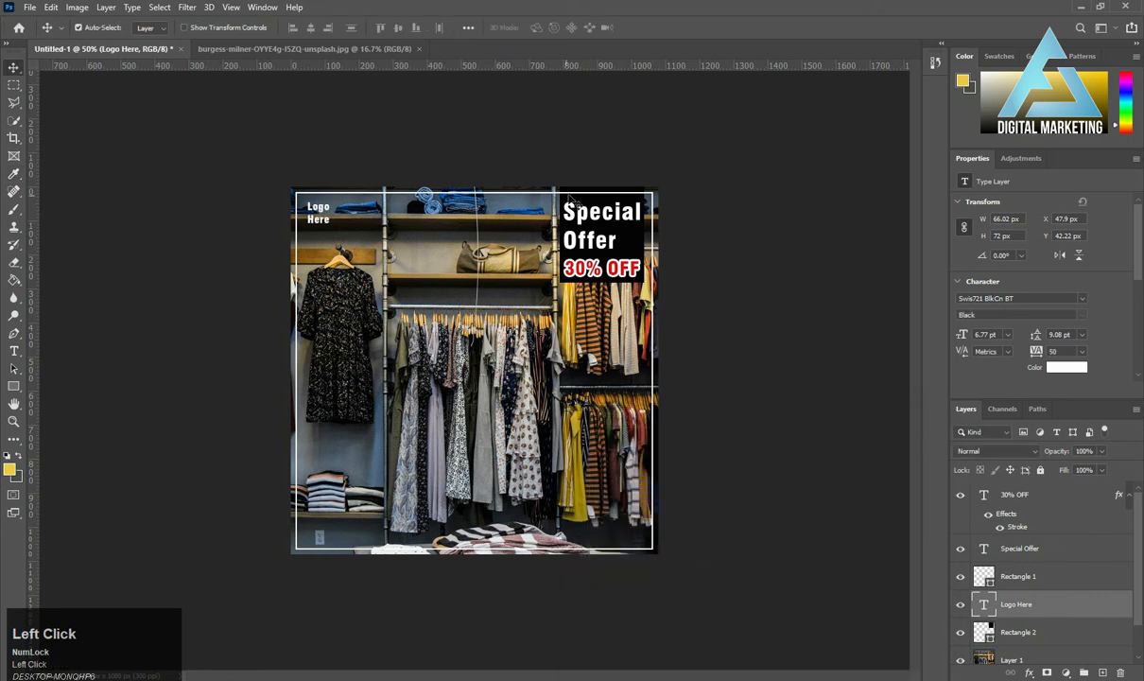